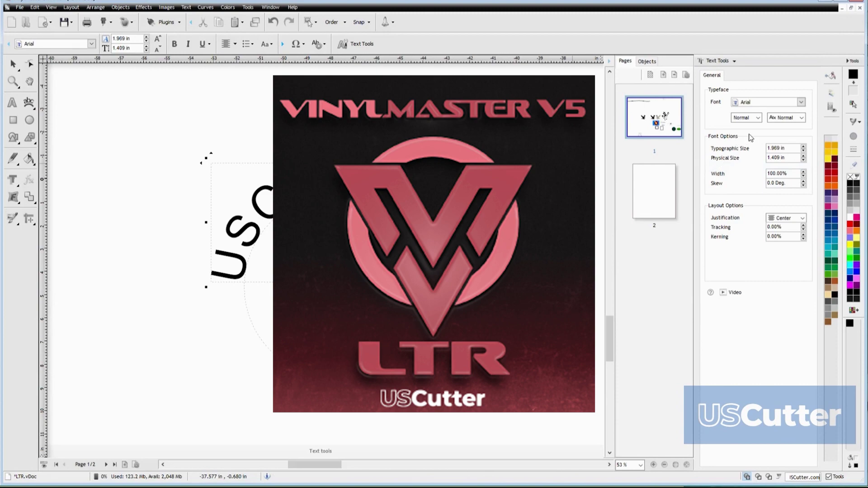
left_click(754, 62)
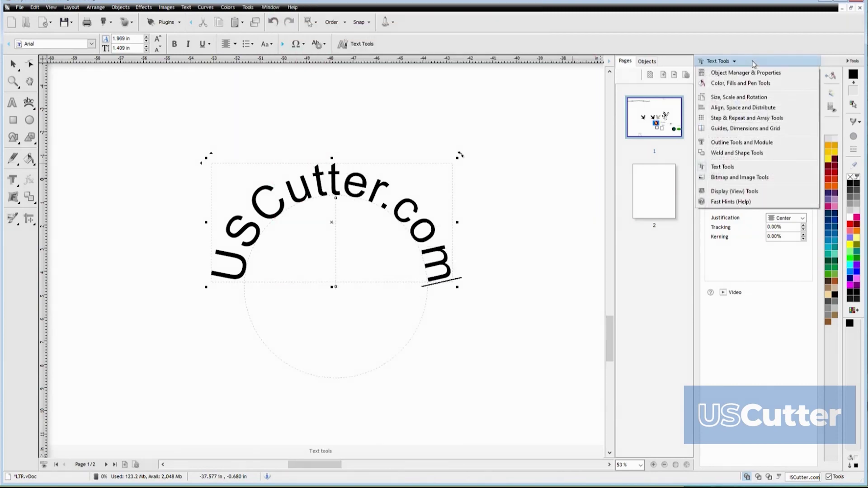
left_click(753, 62)
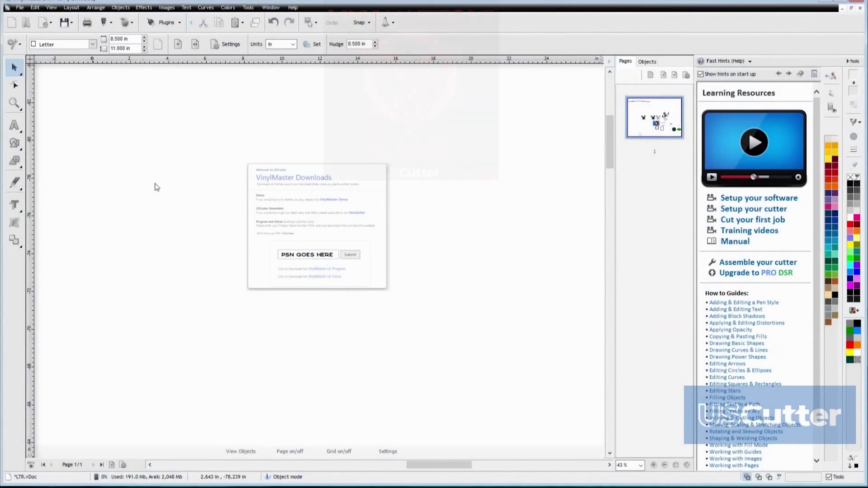
Start exporting the whole VinylMaster Downloads graphic to a file and list the available save formats
scroll(301, 290, "up", 2)
left_click(308, 205)
scroll(320, 202, "down", 1)
scroll(319, 202, "down", 1)
left_click_drag(210, 77, 556, 283)
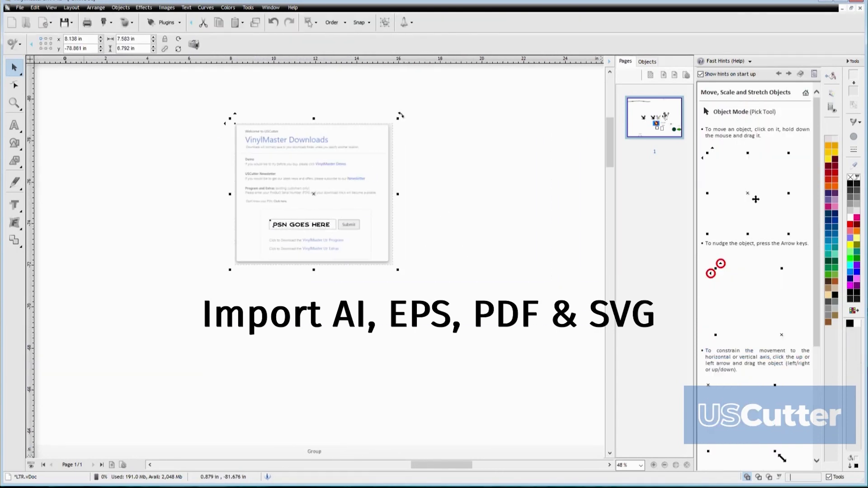
left_click(20, 7)
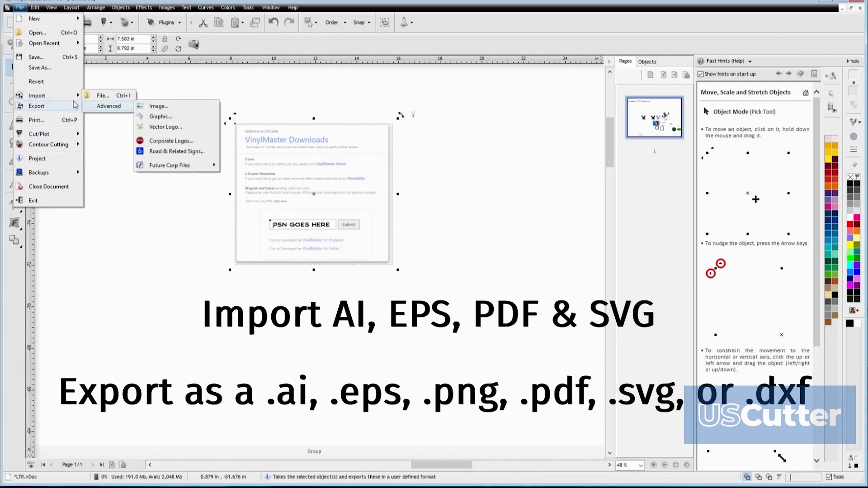
mouse_move(56, 106)
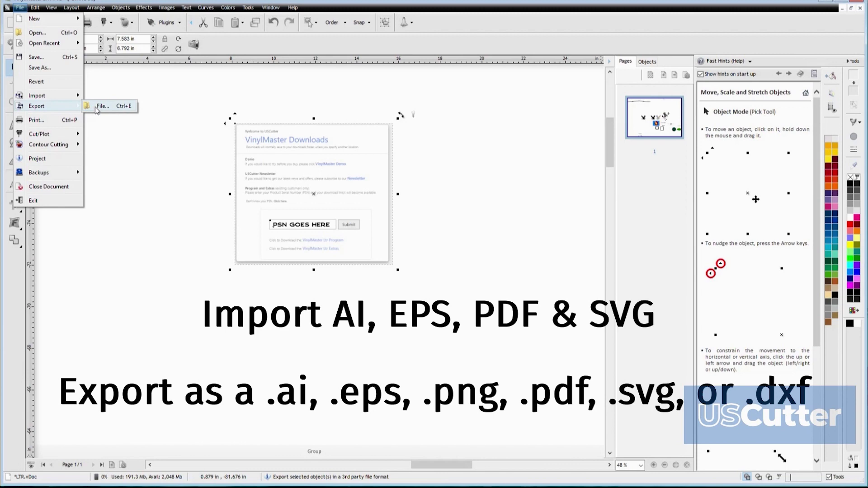
left_click(100, 106)
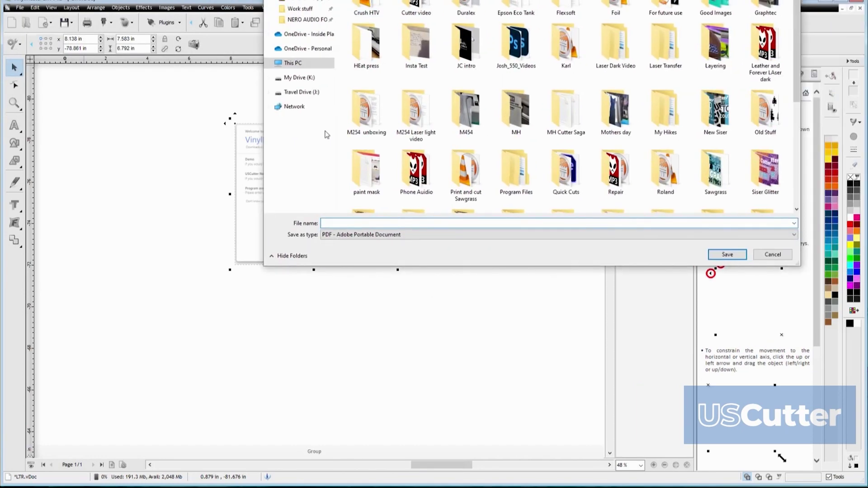
left_click(381, 235)
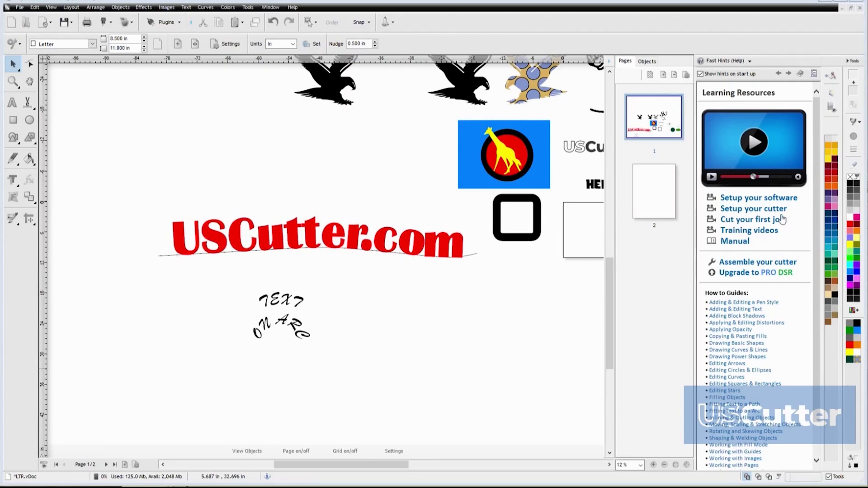
Open the built-in help manual and browse its How To's page of short video lessons
left_click(293, 7)
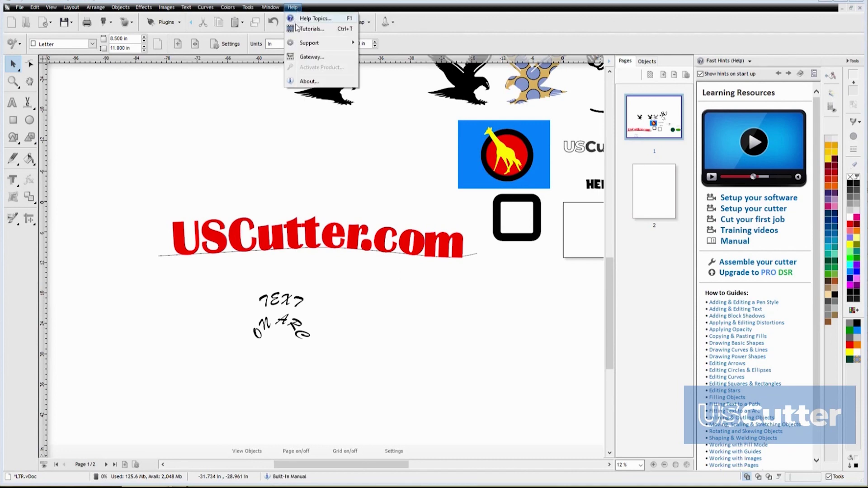
left_click(323, 20)
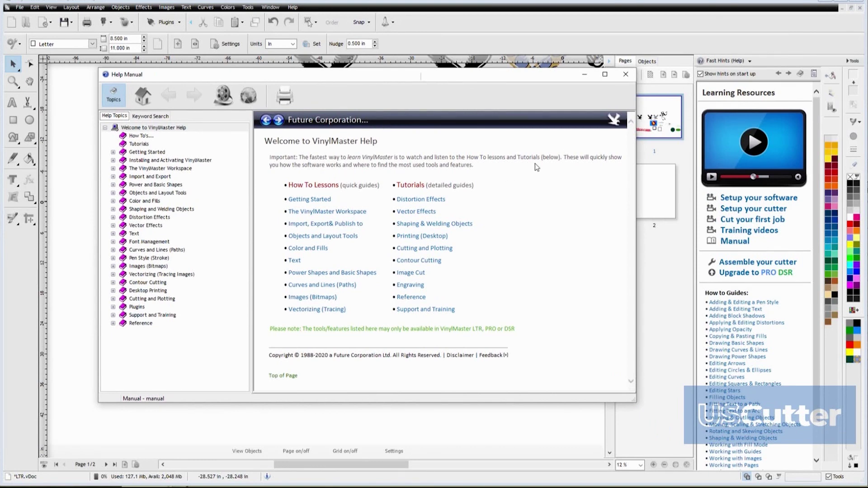
left_click(278, 121)
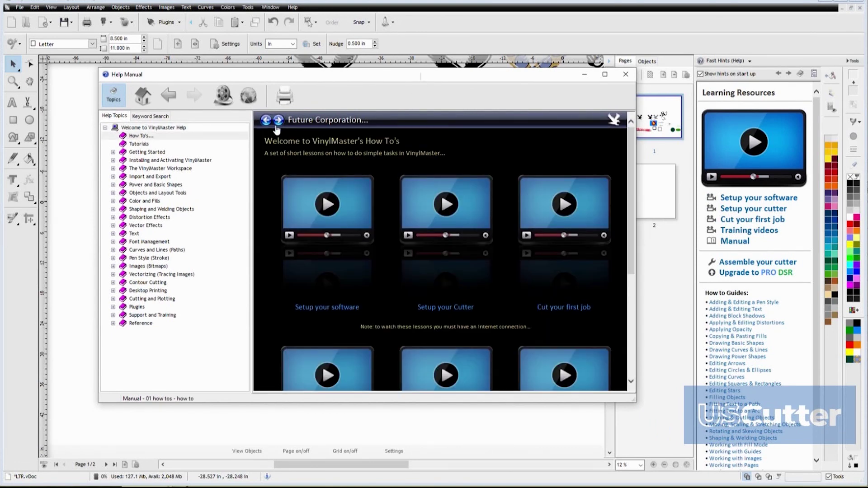
scroll(342, 274, "down", 5)
scroll(341, 274, "up", 5)
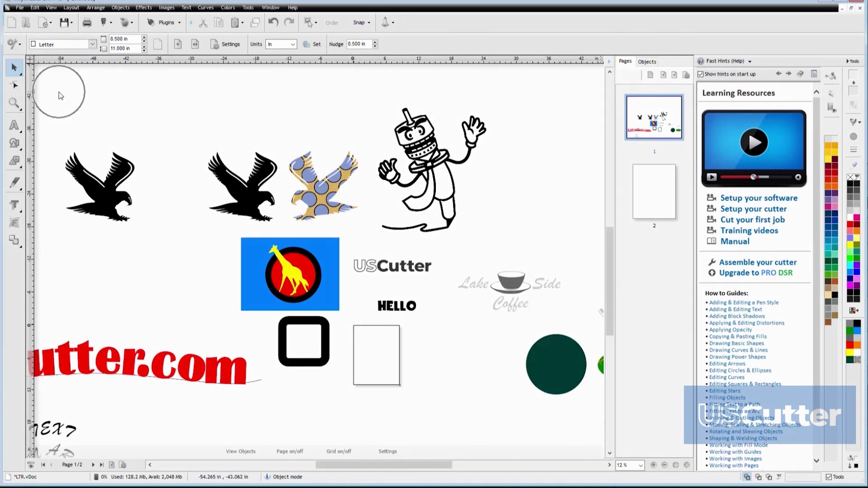
Switch the workspace to Expert Mode
left_click(18, 44)
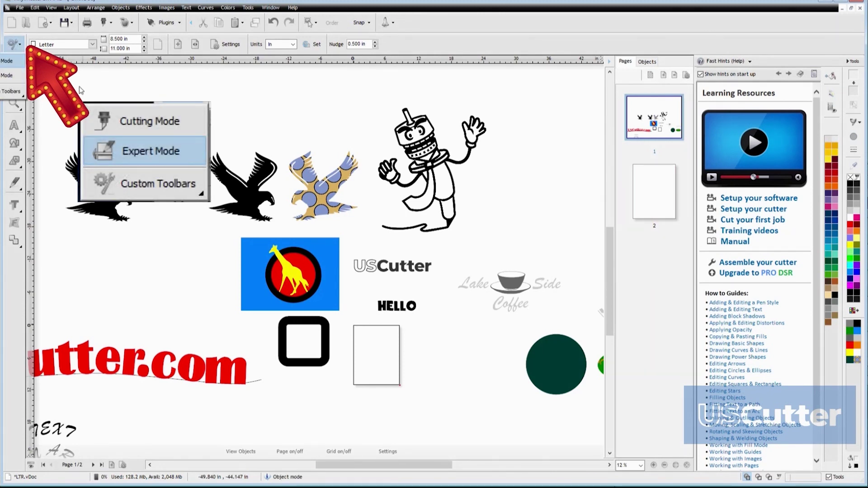
mouse_move(13, 91)
left_click(7, 75)
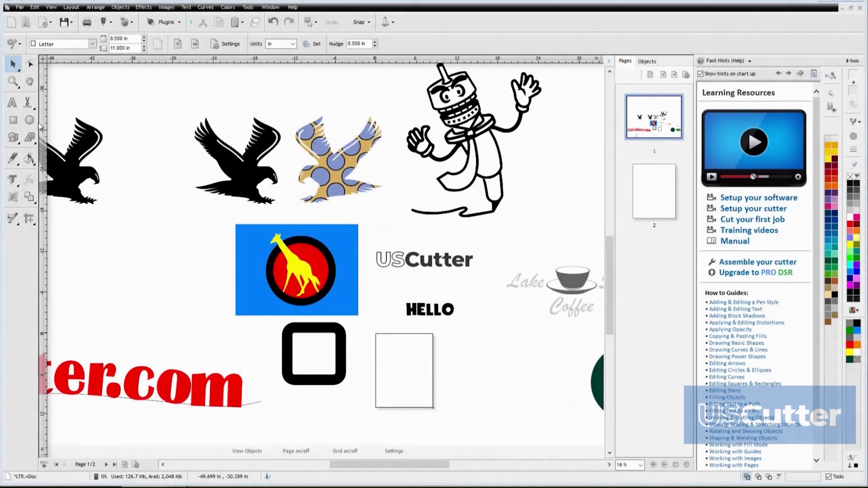
Create arc text reading "USCutter.com" in an empty area of the canvas and show its Text Tools settings
left_click(29, 82)
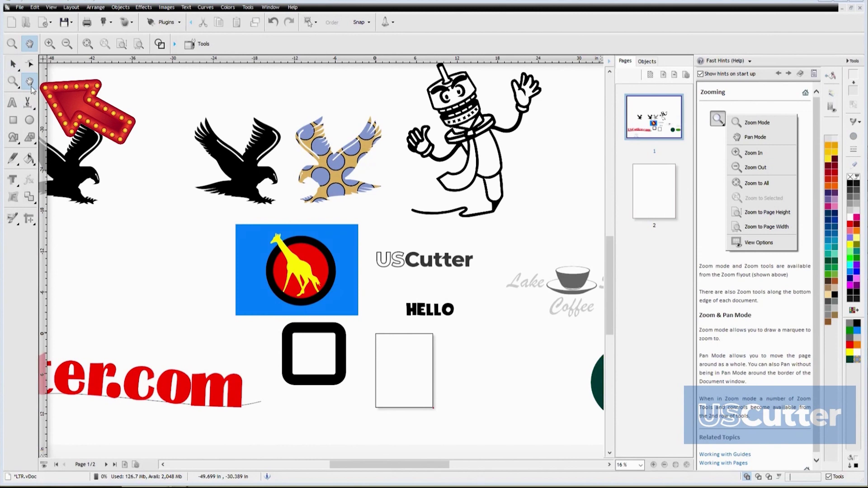
mouse_move(355, 222)
left_mouse_down()
mouse_move(238, 166)
mouse_move(148, 217)
mouse_move(132, 262)
mouse_move(255, 219)
left_mouse_up()
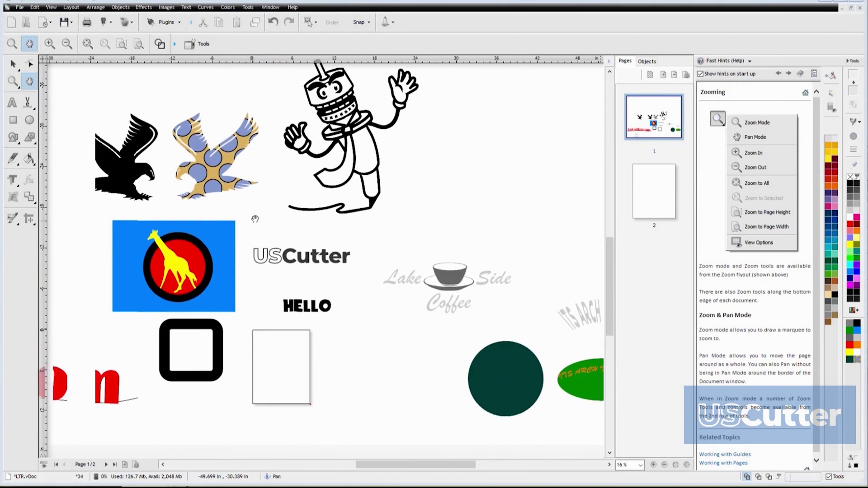
scroll(255, 219, "left", 8)
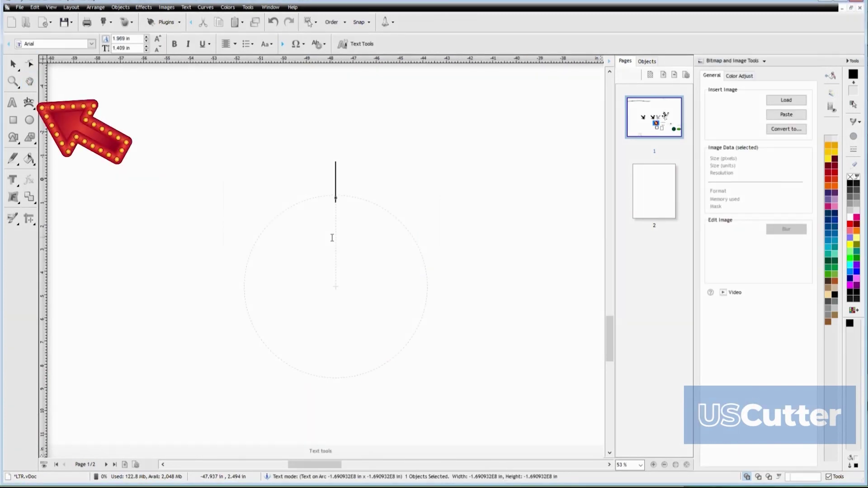
type("USCutter")
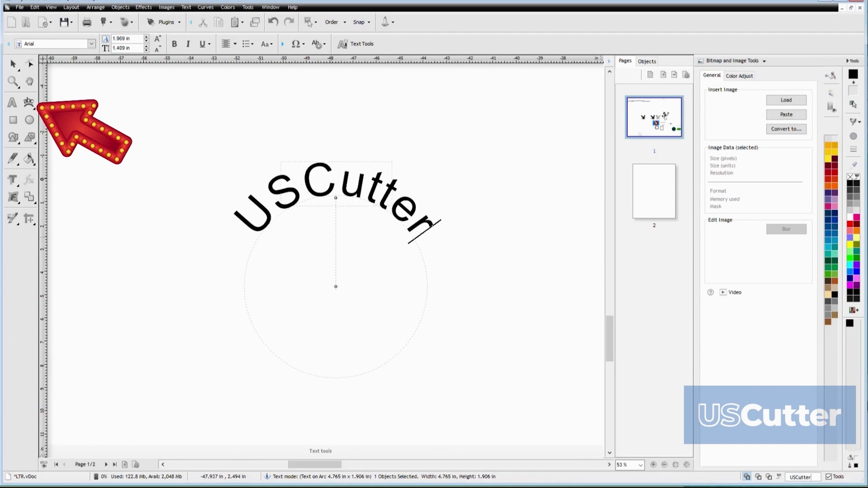
type(".com")
key("Escape")
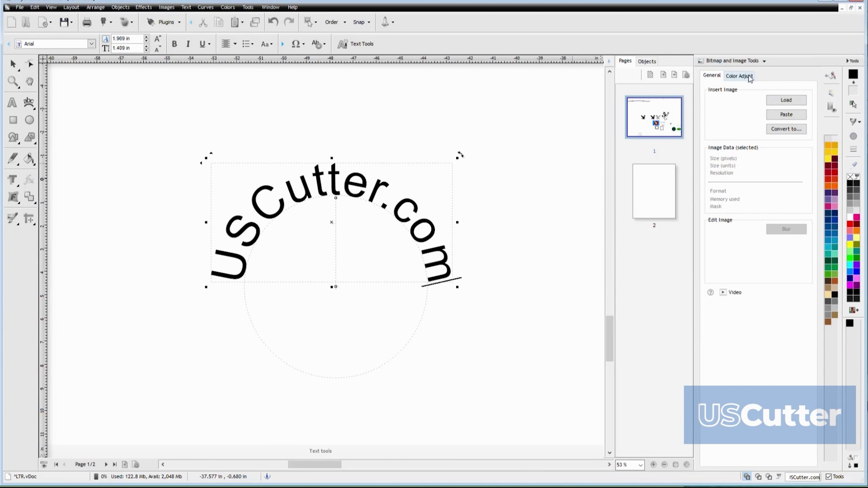
left_click(719, 62)
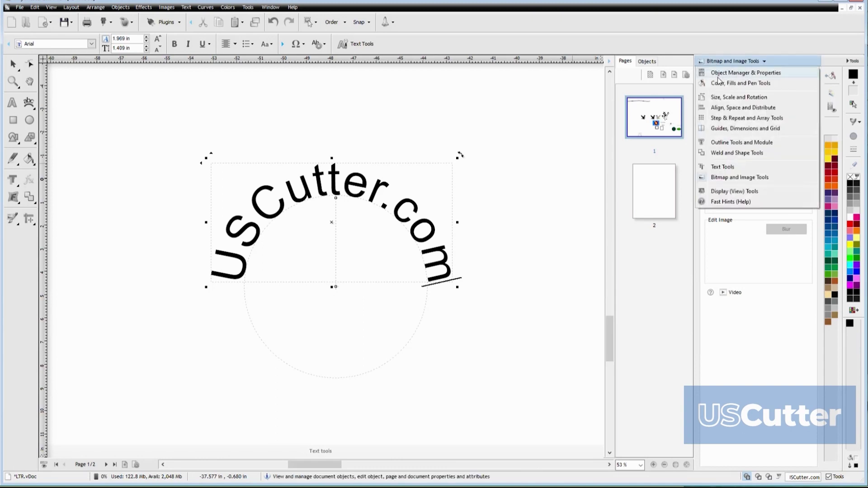
left_click(720, 166)
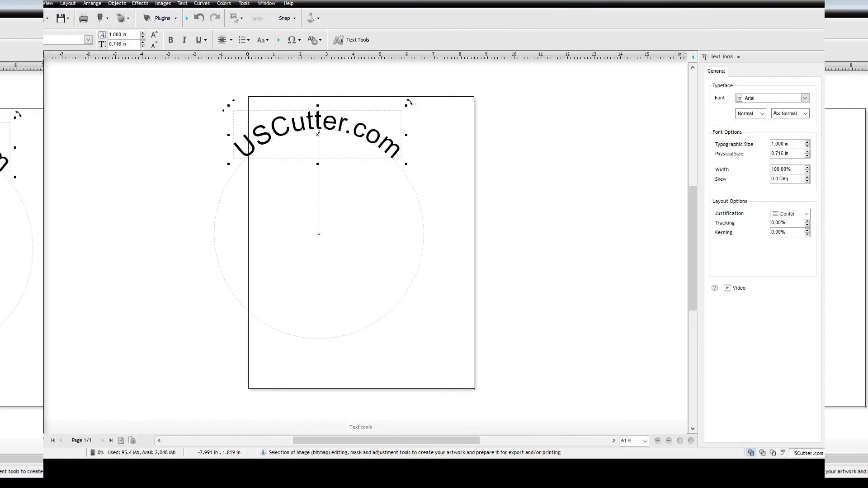
Reposition the "USCutter.com" arc text inside the page outline
key("Escape")
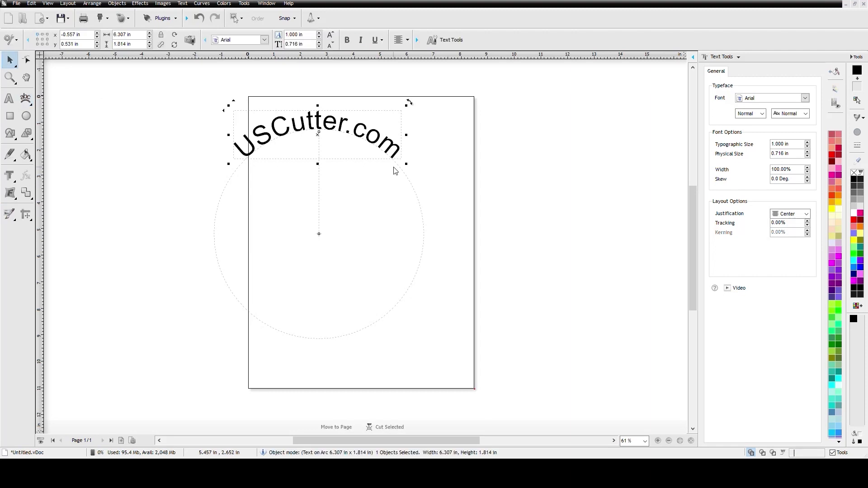
left_click_drag(318, 135, 346, 182)
scroll(343, 202, "up", 3)
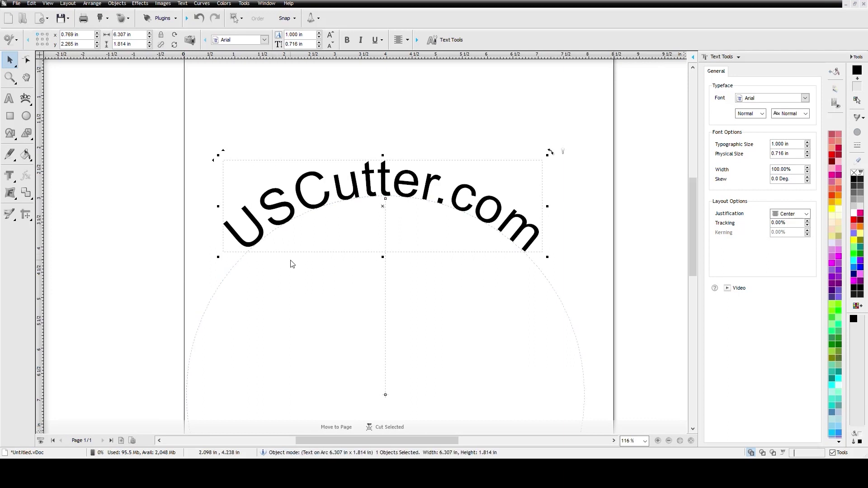
scroll(360, 232, "down", 1)
left_click_drag(381, 211, 296, 320)
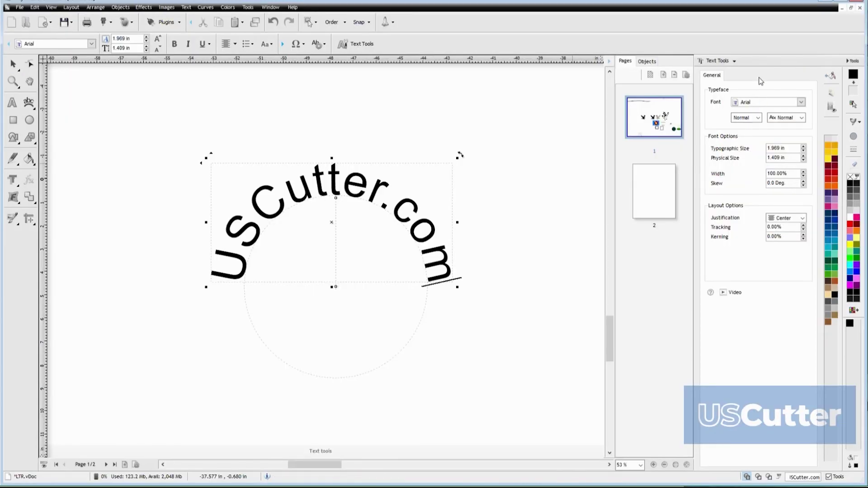
left_click(754, 62)
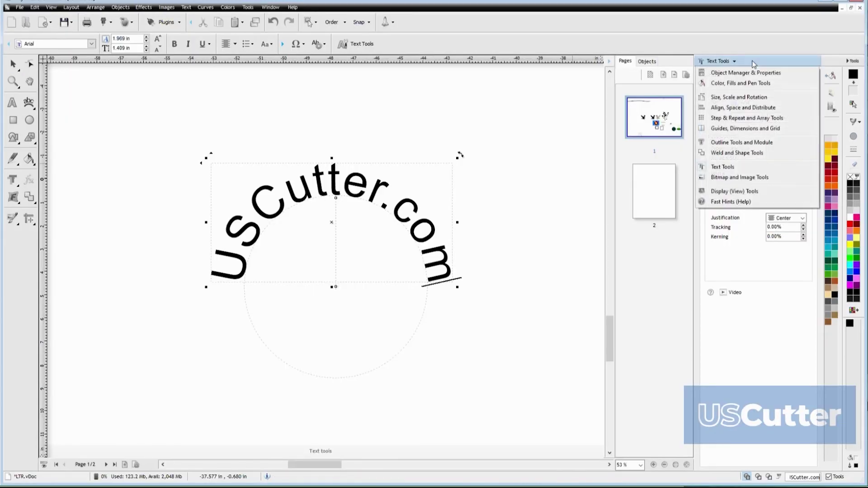
left_click(754, 64)
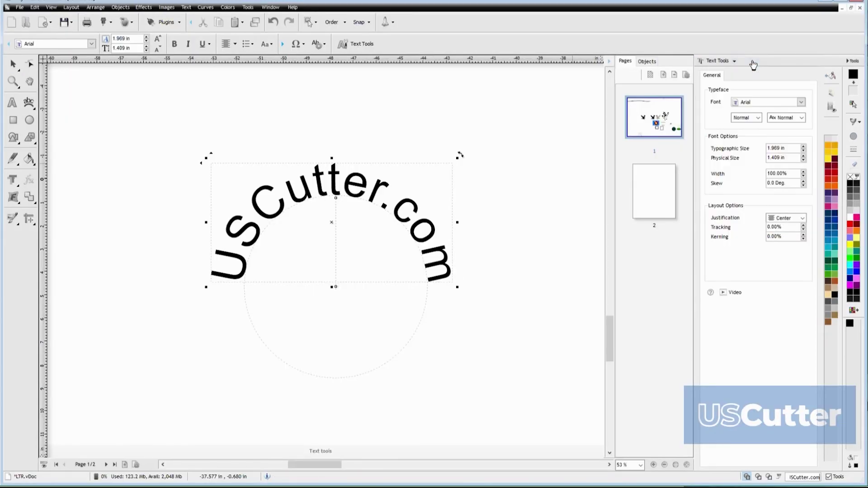
left_click(792, 218)
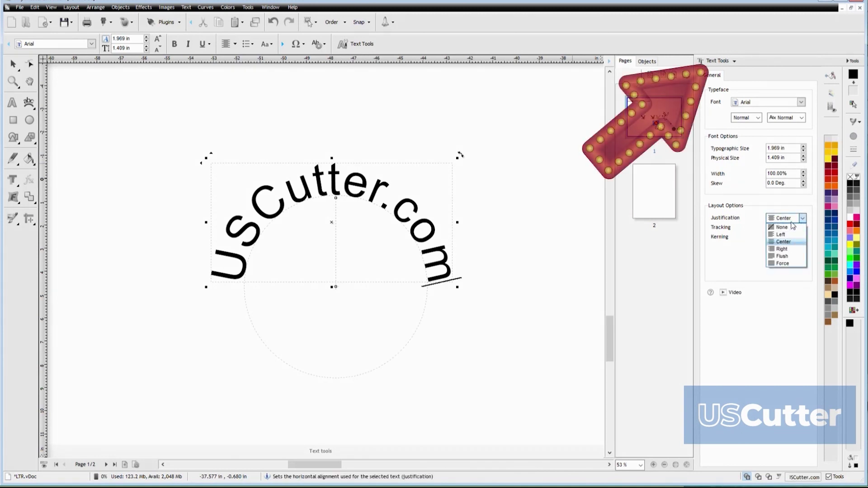
left_click(753, 65)
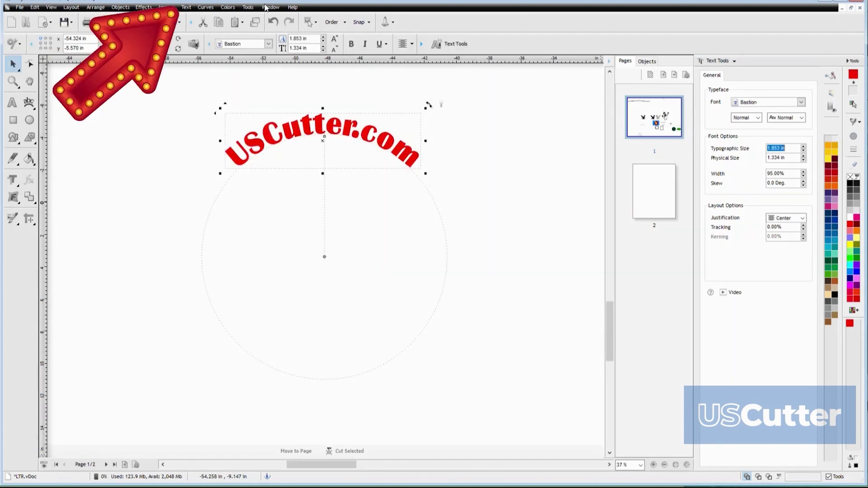
left_click(185, 8)
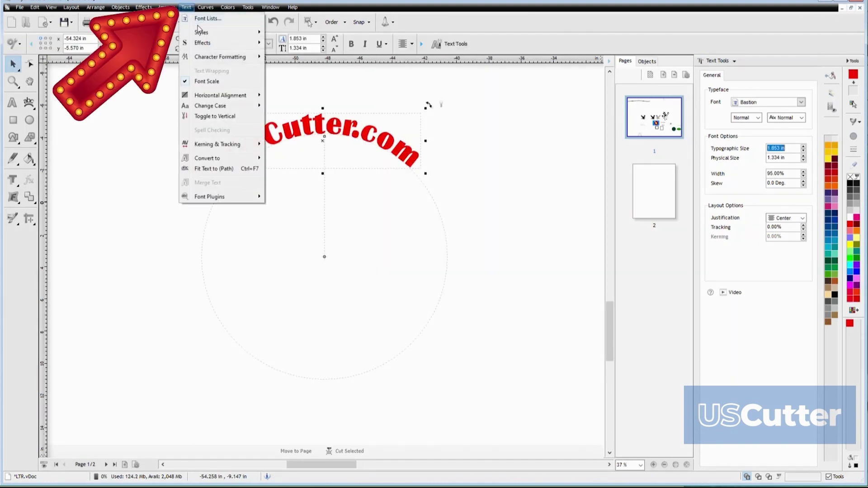
mouse_move(210, 47)
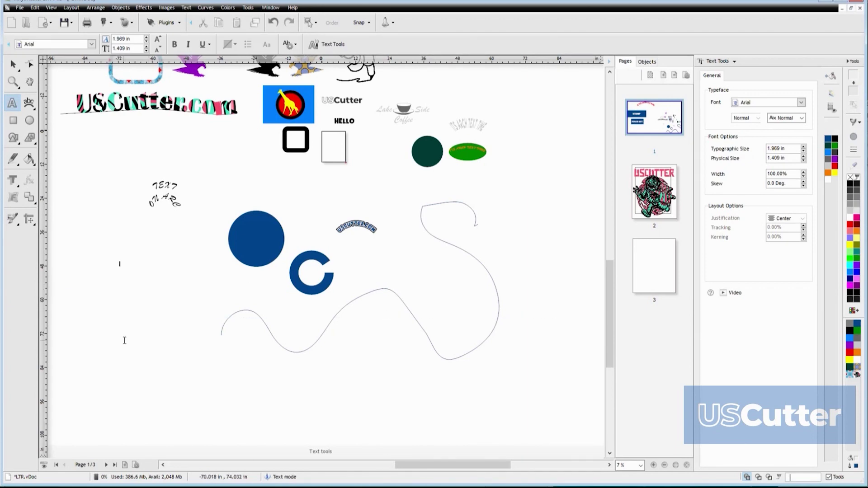
Add a line of artistic text reading "USCUTTER.COM VINYL CUTTER AND MORE!" below the TEXT ON ARC artwork
left_click(122, 263)
type("USCUTTER")
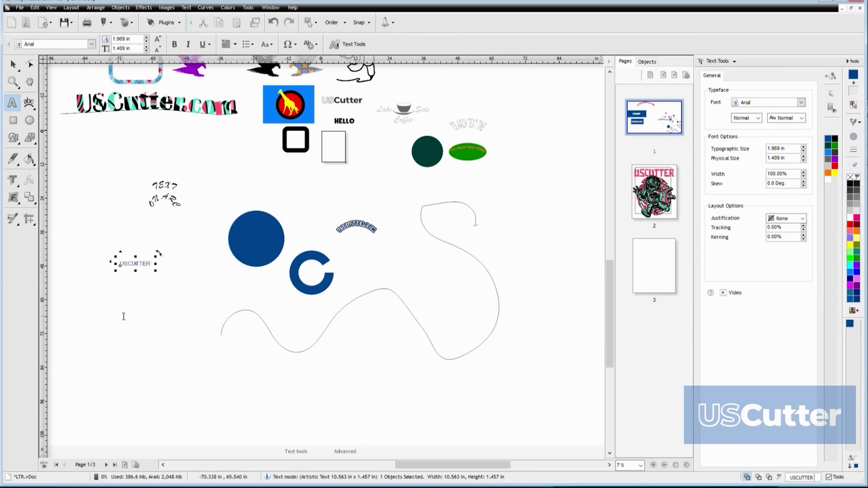
type(".COM VINYL CUTTER AND MORE!")
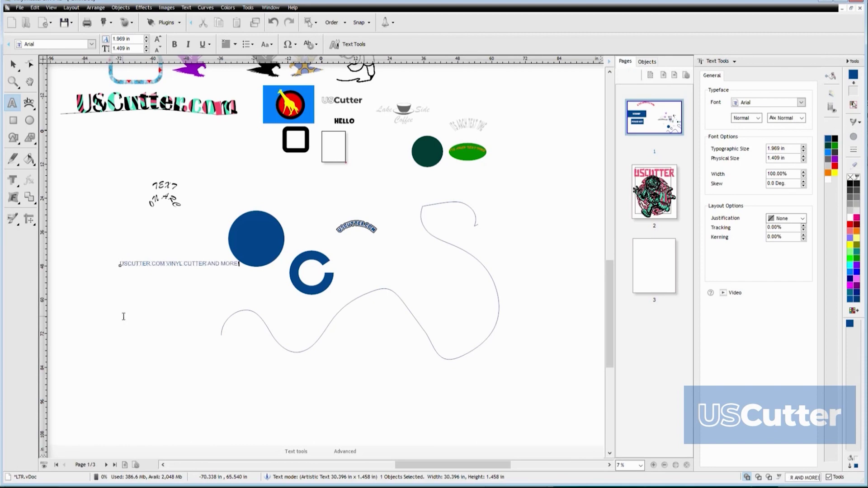
key("Escape")
left_click(13, 64)
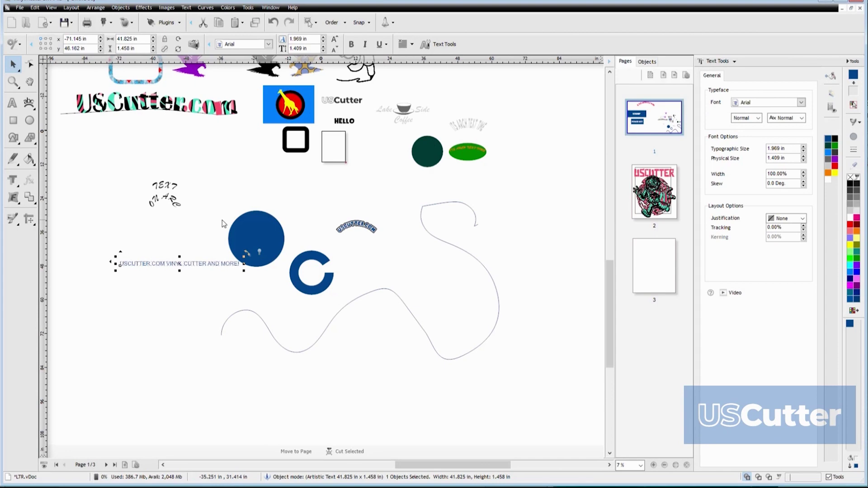
Fit the "USCUTTER.COM VINYL CUTTER AND MORE!" text along the edge of the solid blue circle
left_click(254, 221, "shift")
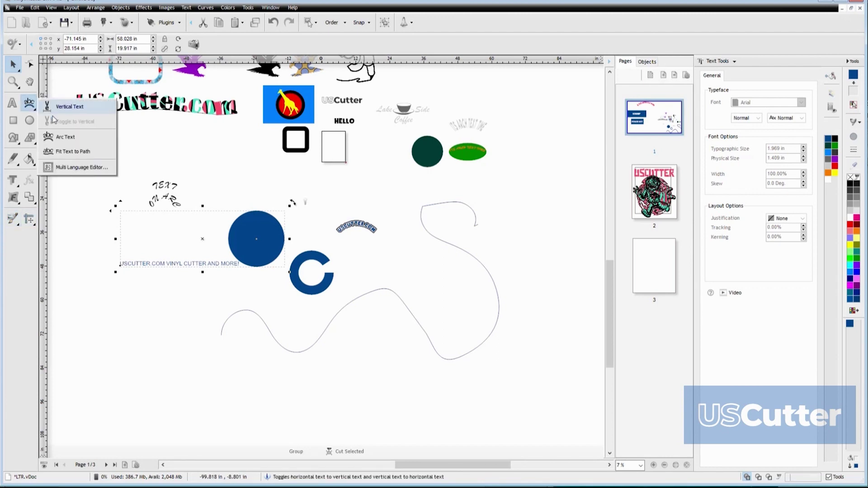
left_click(68, 151)
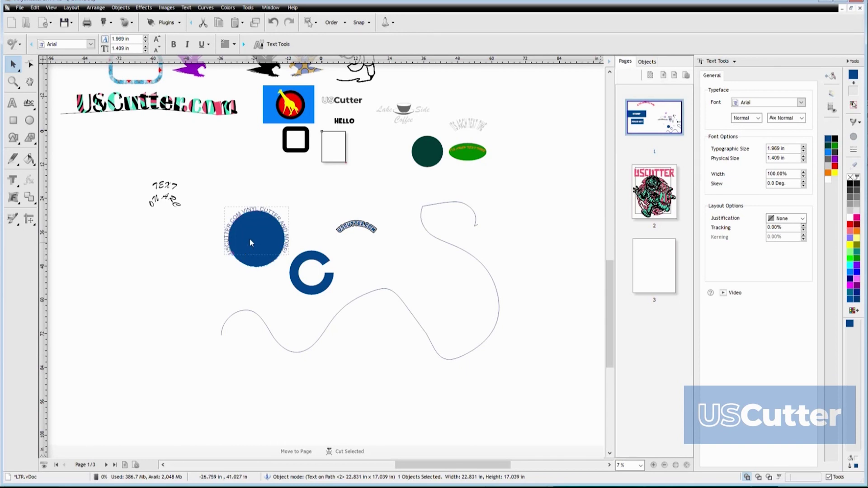
scroll(250, 238, "up", 4)
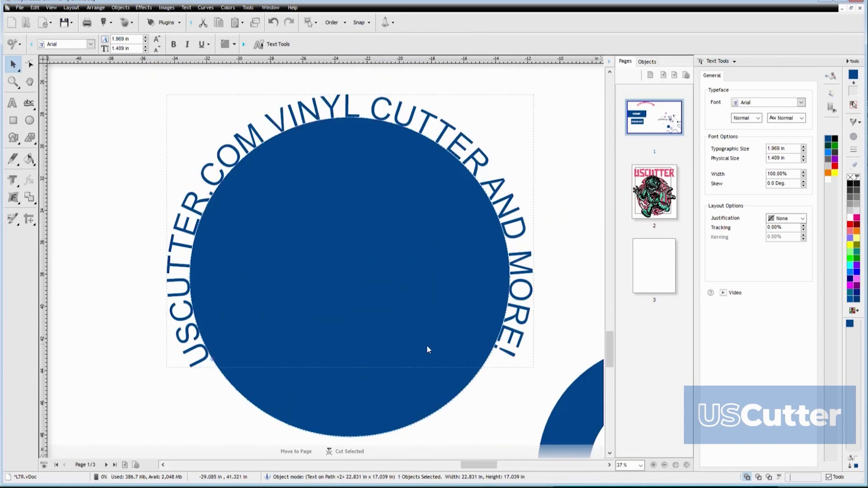
Slide the "USCUTTER.COM VINYL CUTTER AND MORE!" text around the edge of the solid blue circle
left_click_drag(212, 363, 408, 191)
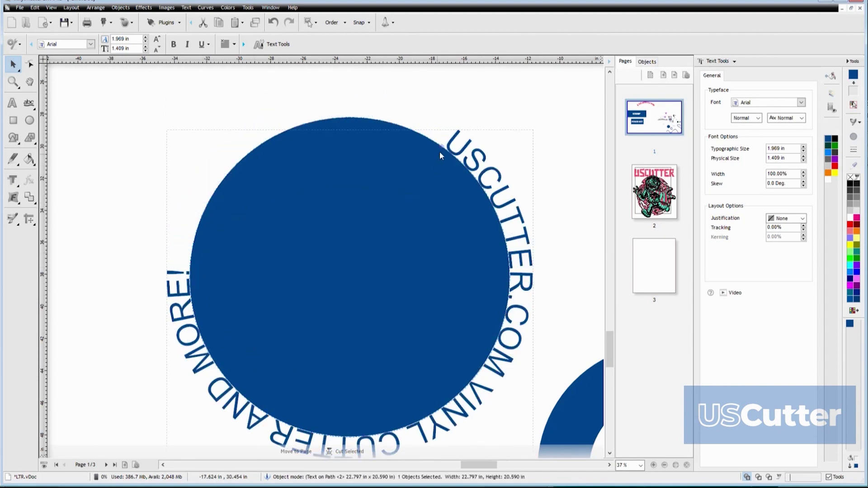
scroll(438, 153, "down", 4)
key("Escape")
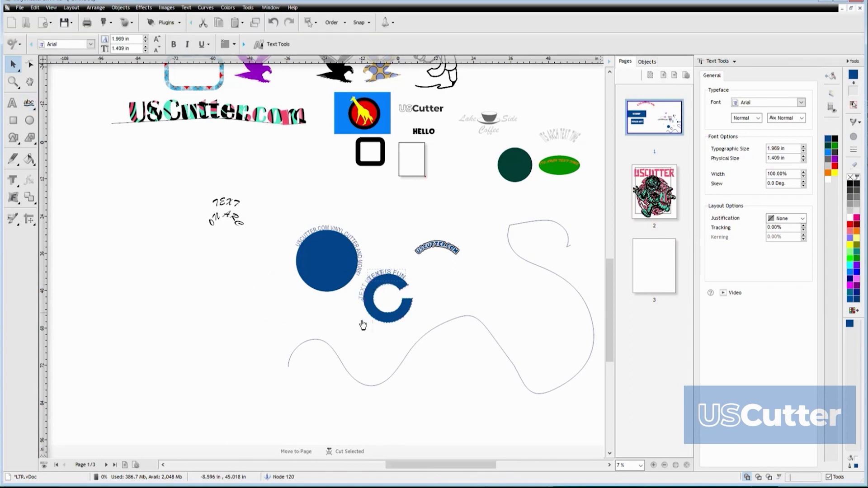
Slide the text around the C-shaped ring and fit the text ending "USCutter.com online all the time" along the wavy curve
left_click(387, 299)
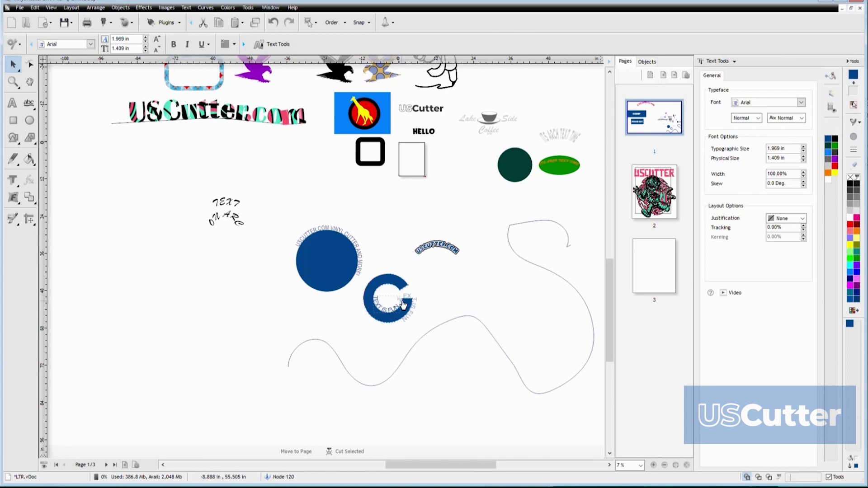
key("ctrl+v")
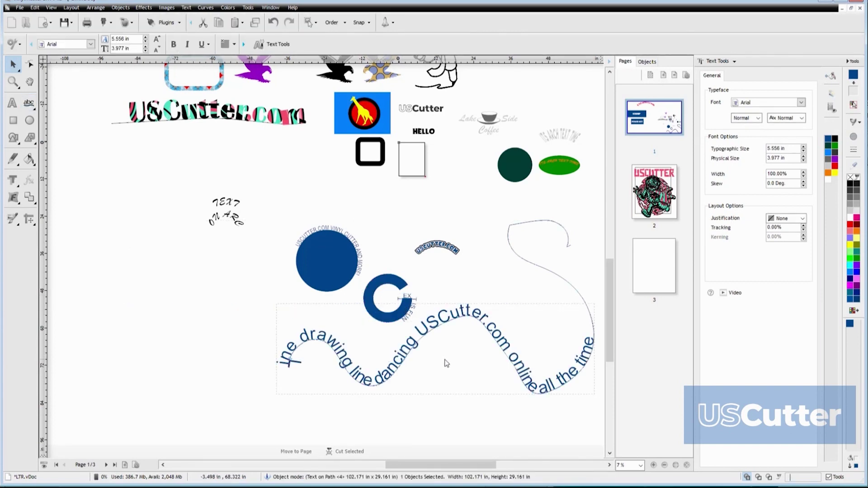
mouse_move(292, 362)
left_mouse_down()
mouse_move(317, 338)
mouse_move(425, 344)
mouse_move(529, 297)
mouse_move(563, 216)
mouse_move(534, 253)
mouse_move(294, 364)
mouse_move(379, 357)
mouse_move(353, 367)
left_mouse_up()
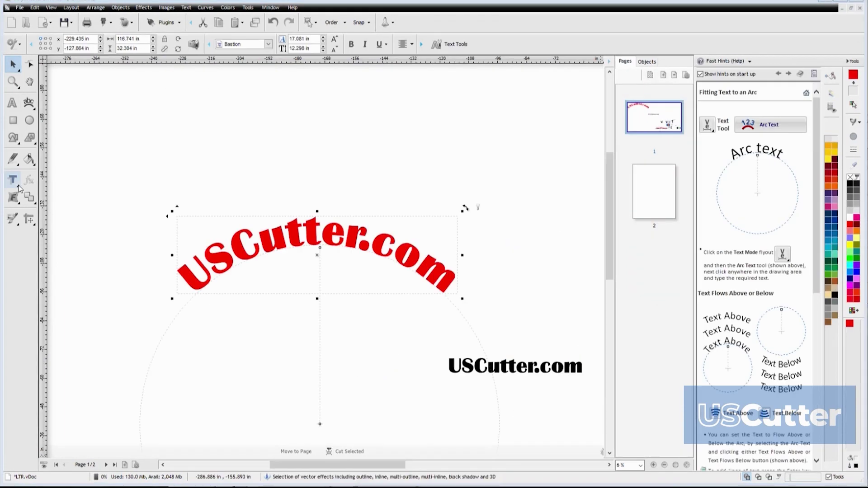
Try a drop shadow and a block shadow on the red arched "USCutter.com" text
left_click(13, 197)
left_click(52, 216)
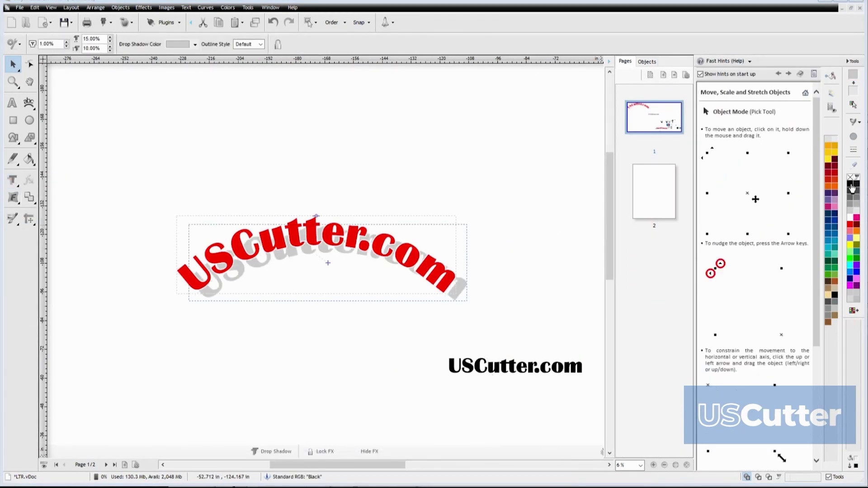
left_click(13, 198)
left_click(149, 208)
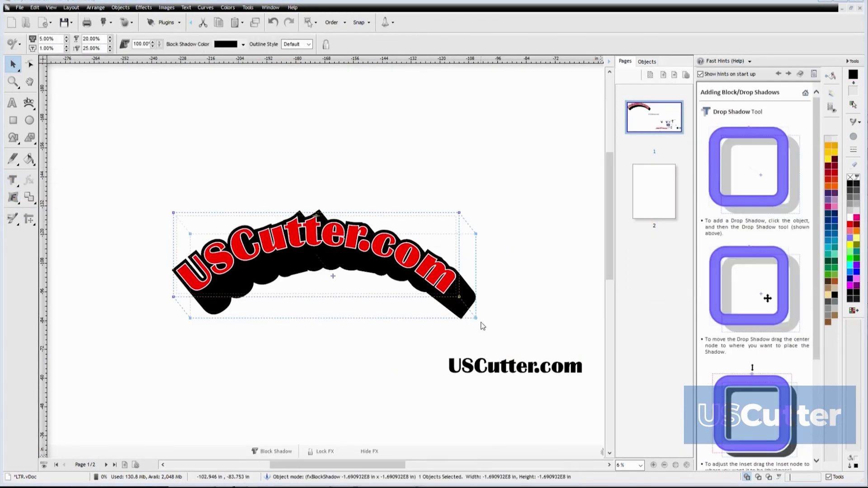
key("ctrl+z")
Add an outline to the red arched "USCutter.com" text and set the Create Outline corner style to Sharp
left_click(13, 198)
left_click(54, 246)
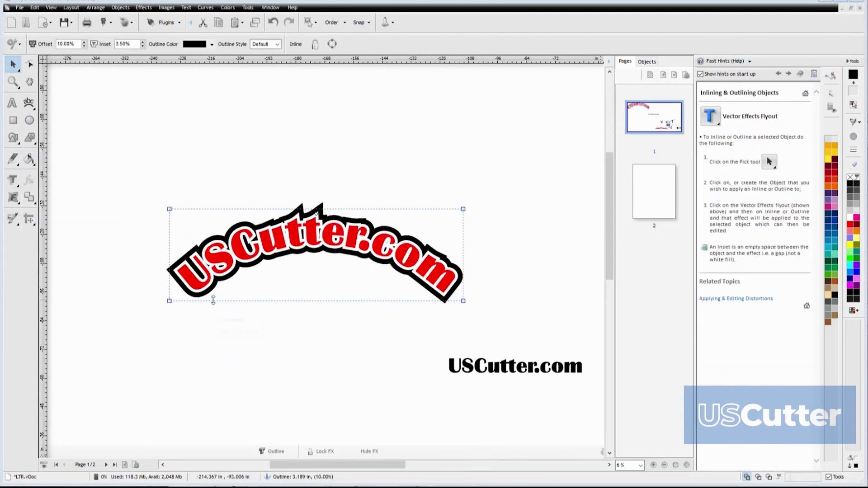
left_click(733, 61)
left_click(741, 142)
left_click(803, 128)
left_click(776, 152)
left_click(803, 128)
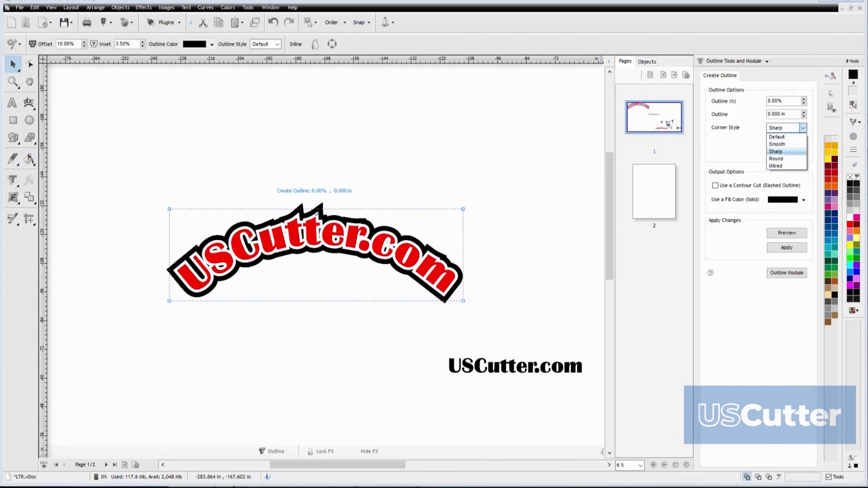
left_click(776, 152)
Try two further vector effects on the red arched "USCutter.com" text
left_click(13, 198)
left_click(55, 252)
left_click(13, 198)
left_click(49, 277)
key("ctrl+z")
Apply a Flag distortion to the red arched "USCutter.com" text and reshape it with the envelope nodes
left_click(13, 198)
left_click(94, 278)
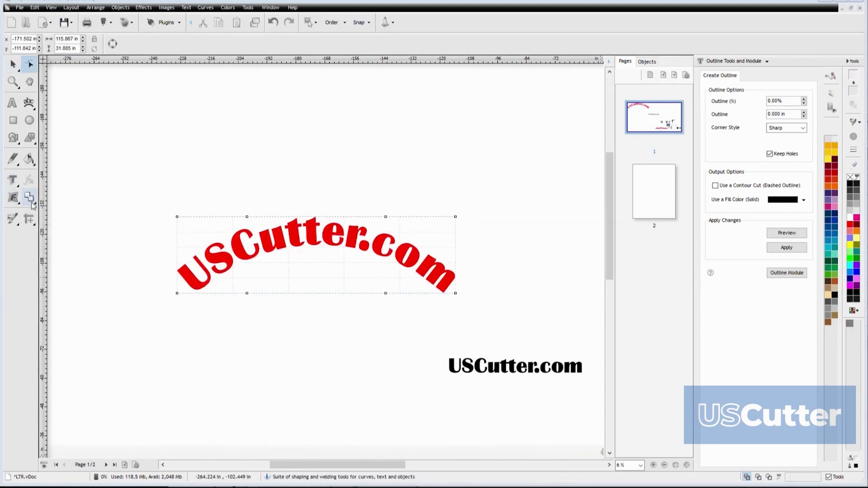
left_click(13, 197)
left_click(151, 208)
left_click(13, 198)
left_click(113, 209)
left_click_drag(247, 293, 251, 239)
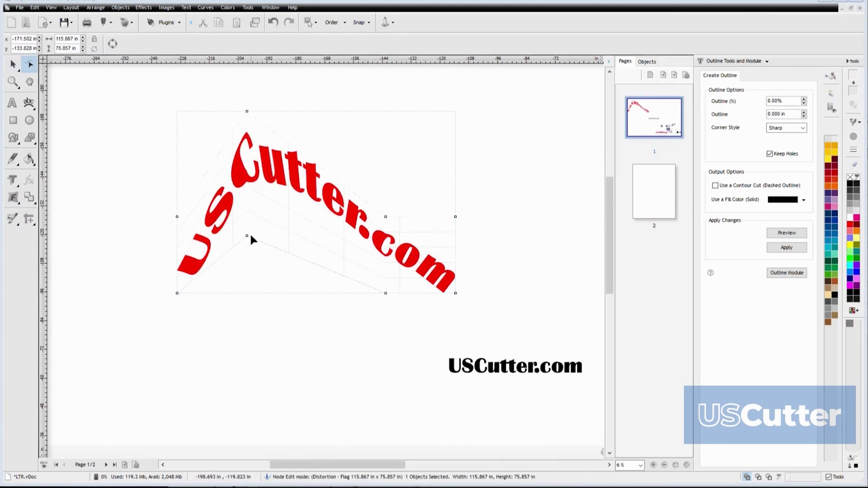
left_click_drag(177, 124, 176, 285)
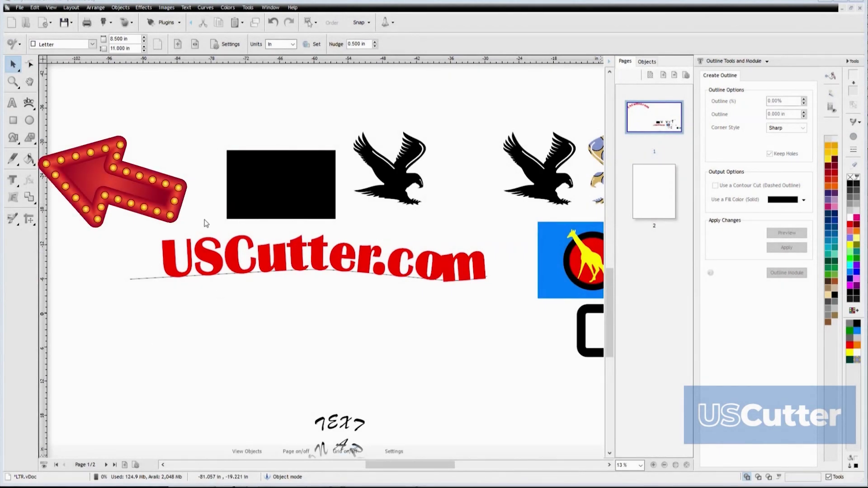
Fill the black rectangle with the texture "Patterns blue 01_1008" from the Texture Library
left_click(236, 185)
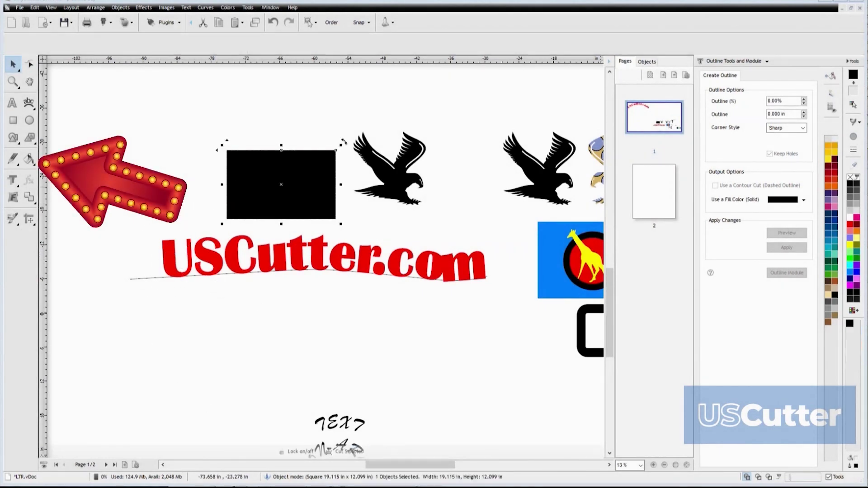
left_click(30, 159)
mouse_move(60, 165)
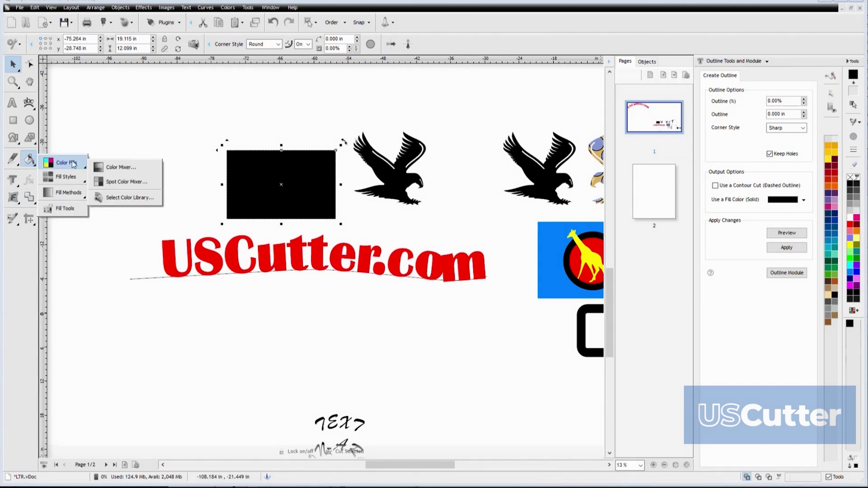
mouse_move(72, 184)
left_click(112, 184)
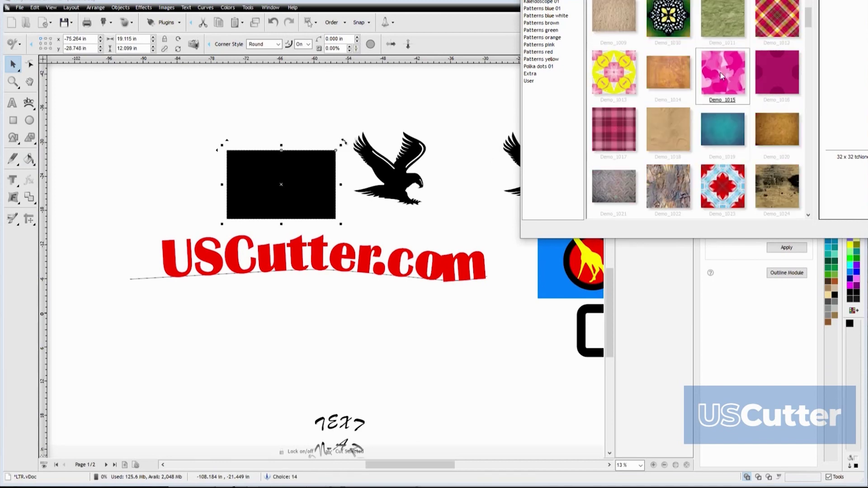
scroll(369, 282, "down", 5)
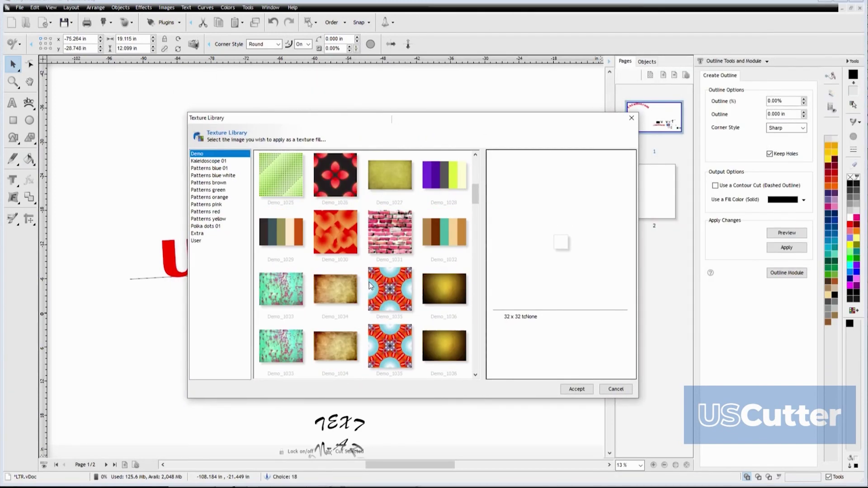
left_click(218, 169)
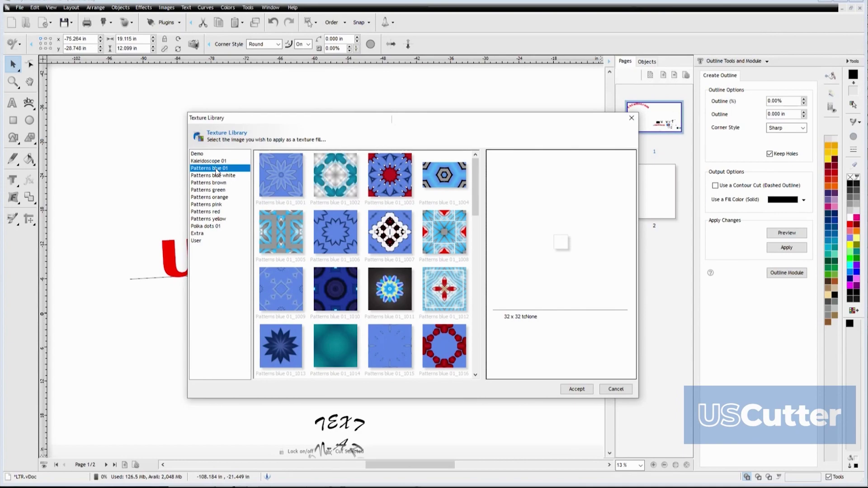
left_click(446, 224)
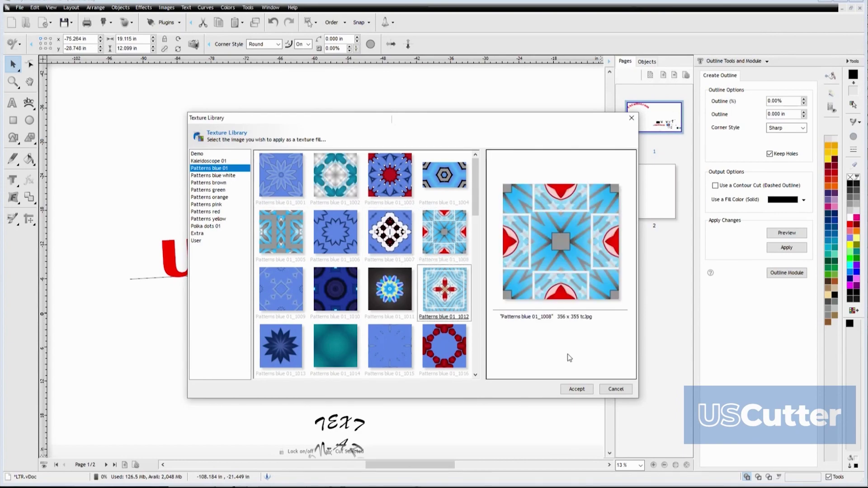
left_click(577, 388)
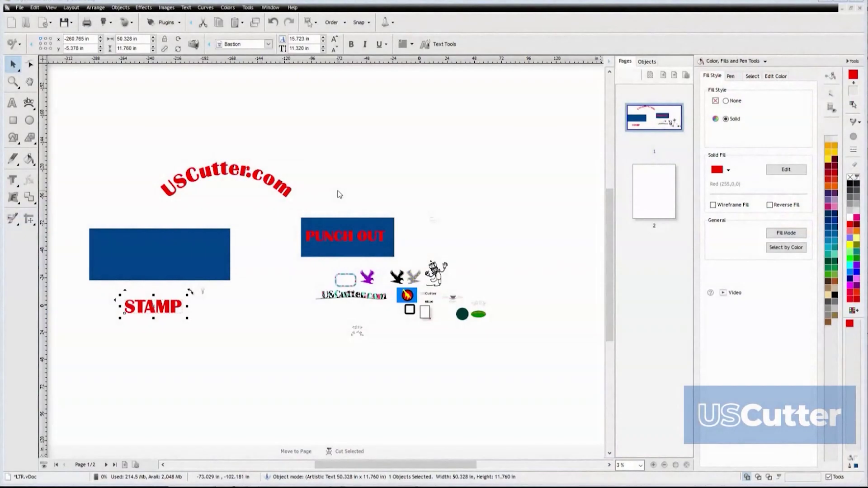
Move the red "PUNCH OUT" text above its blue rectangle and place it back over the rectangle's centre
left_click(344, 234)
left_click_drag(344, 234, 344, 203)
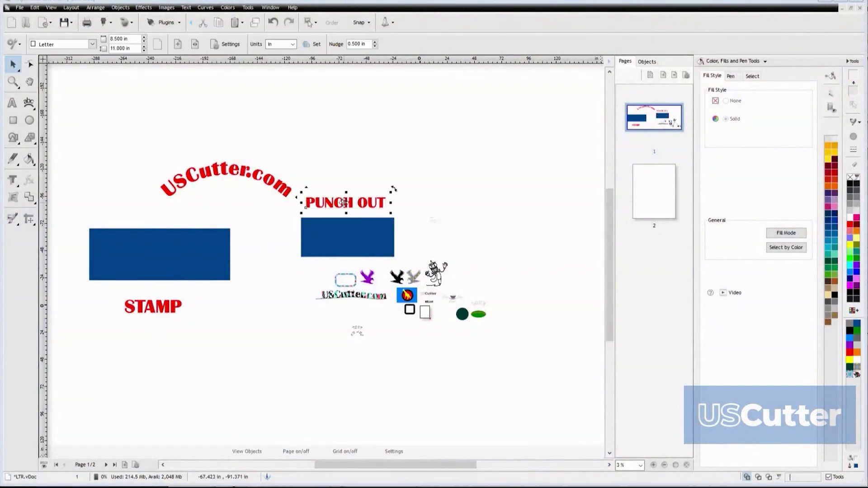
scroll(344, 203, "up", 2)
left_click_drag(331, 256, 333, 324)
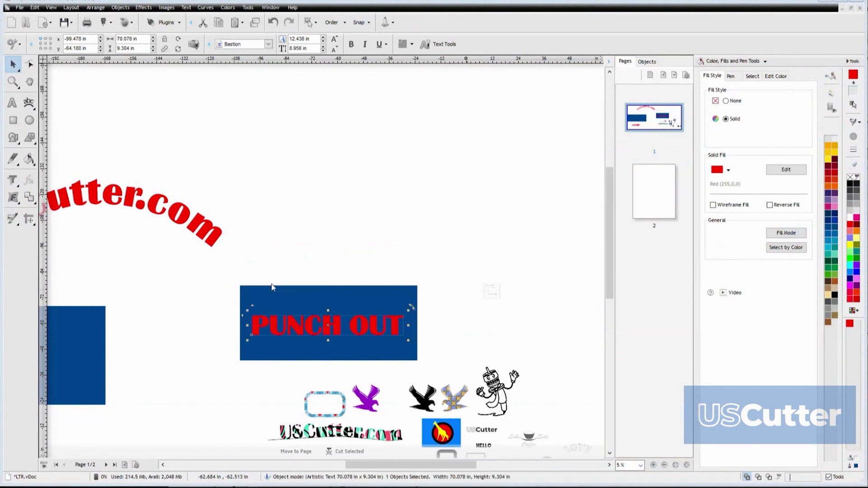
Select the "PUNCH OUT" text with its blue rectangle and punch the lettering out of the rectangle
left_click_drag(420, 373, 446, 375)
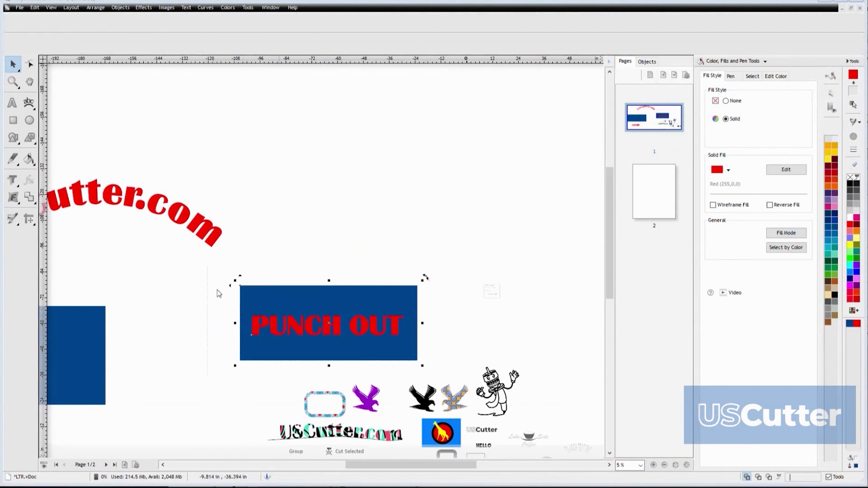
left_click(29, 199)
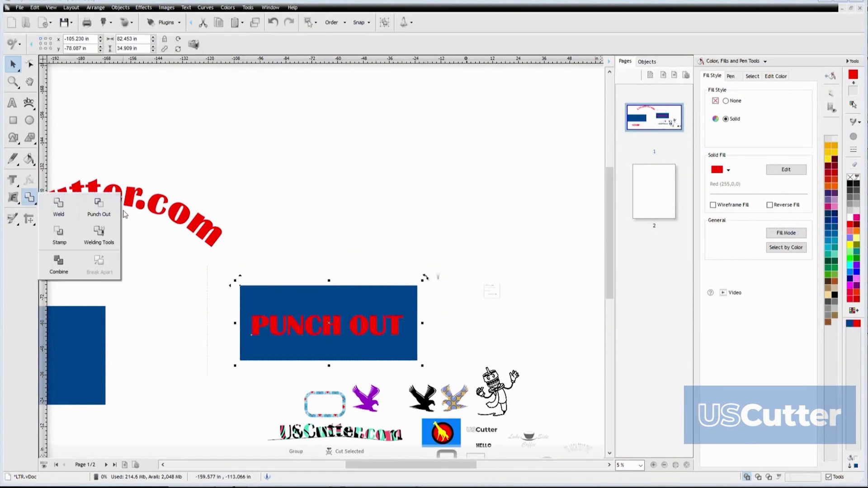
left_click(100, 207)
left_click(162, 322)
scroll(149, 376, "down", 1)
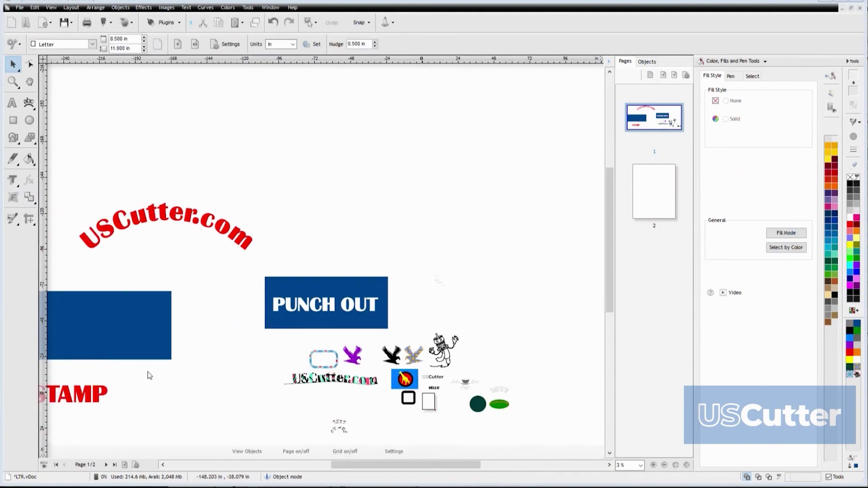
Move the red "STAMP" text onto the larger blue rectangle and apply Stamp to both objects
scroll(110, 378, "up", 1)
left_click_drag(239, 293, 248, 180)
left_click_drag(105, 108, 487, 285)
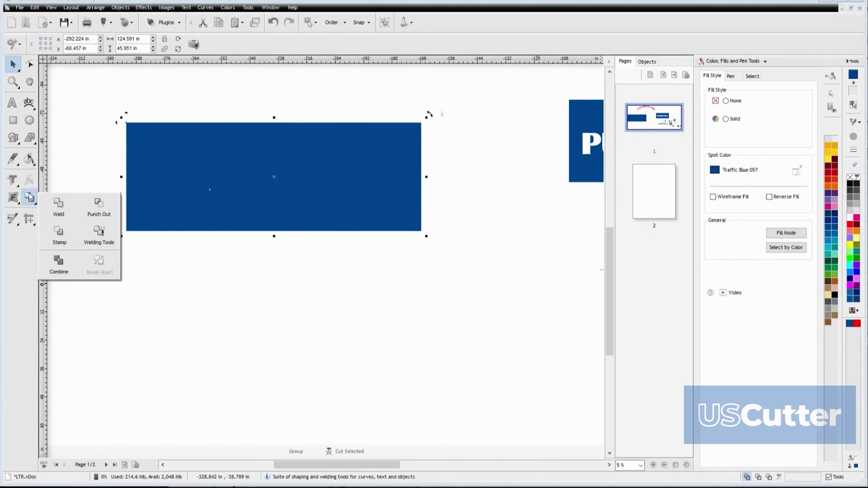
mouse_move(36, 199)
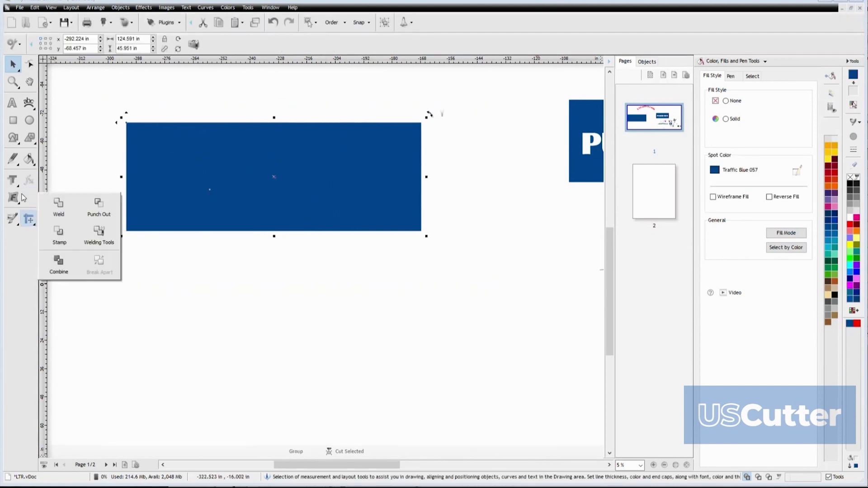
left_click(59, 234)
left_click(291, 296)
scroll(321, 258, "down", 1)
scroll(321, 257, "down", 1)
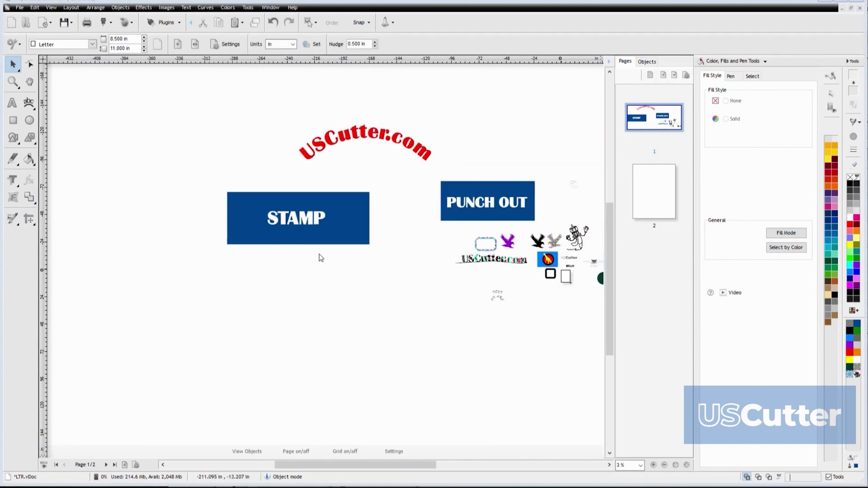
Lift the red "PUNCH OUT" text off the smaller blue rectangle and reposition it centrally over that rectangle
left_click_drag(510, 174, 288, 265)
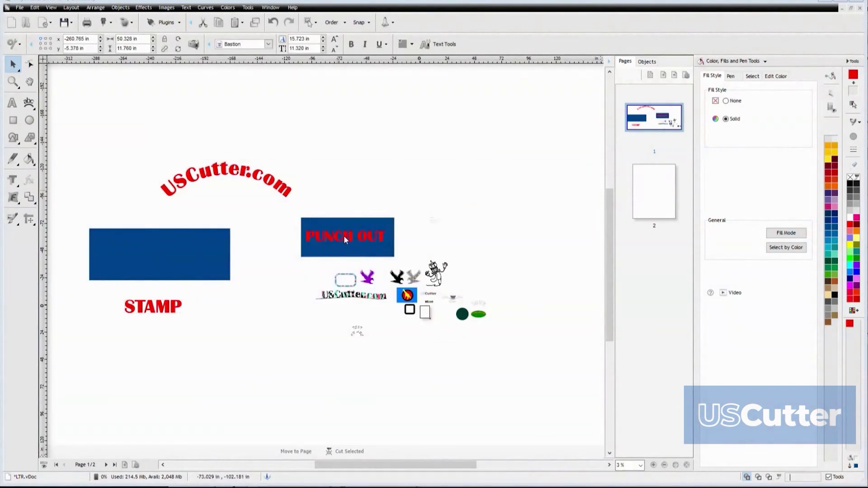
left_click_drag(344, 235, 345, 203)
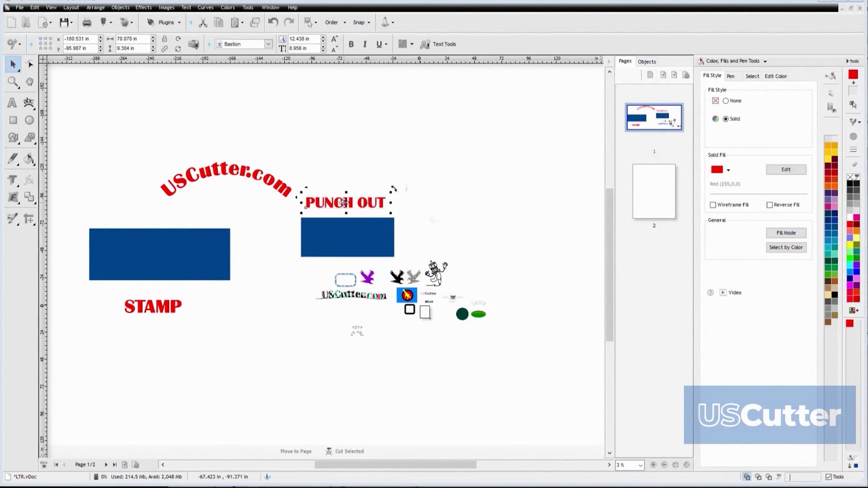
scroll(344, 203, "up", 1)
left_click_drag(330, 254, 332, 320)
Apply Punch Out to the "PUNCH OUT" text and the blue rectangle behind it, and deselect them
left_click_drag(207, 265, 266, 315)
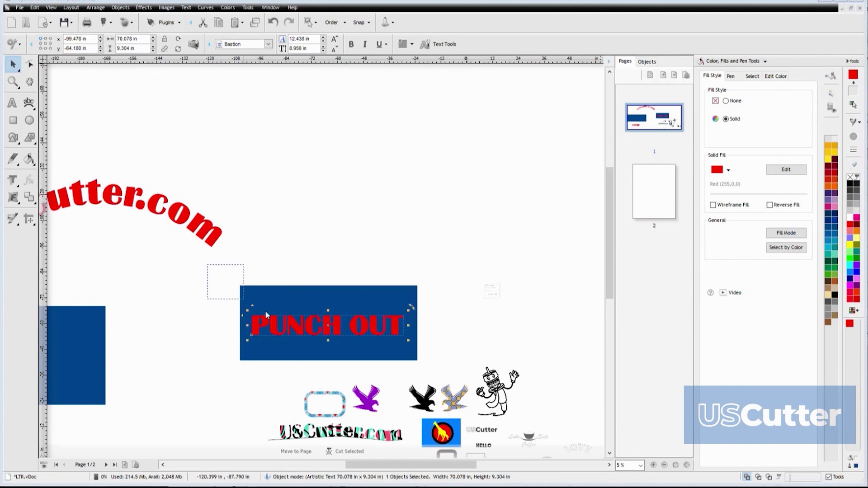
left_click_drag(434, 378, 435, 375)
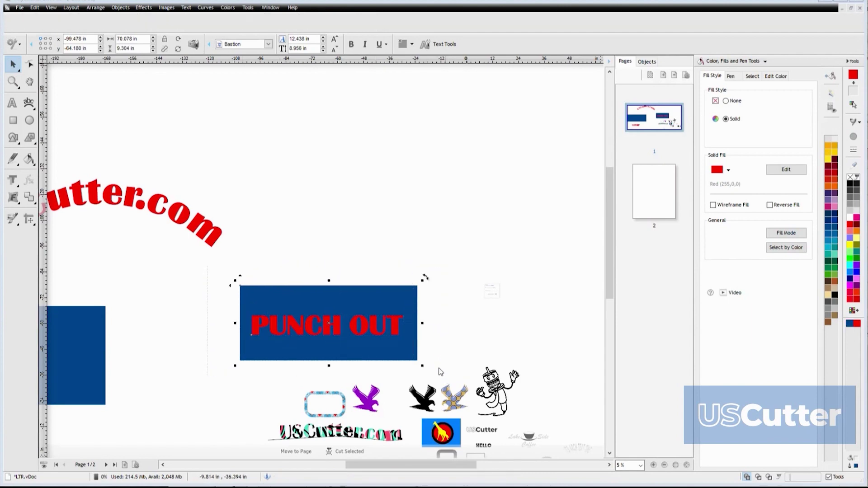
left_click(29, 197)
left_click(101, 208)
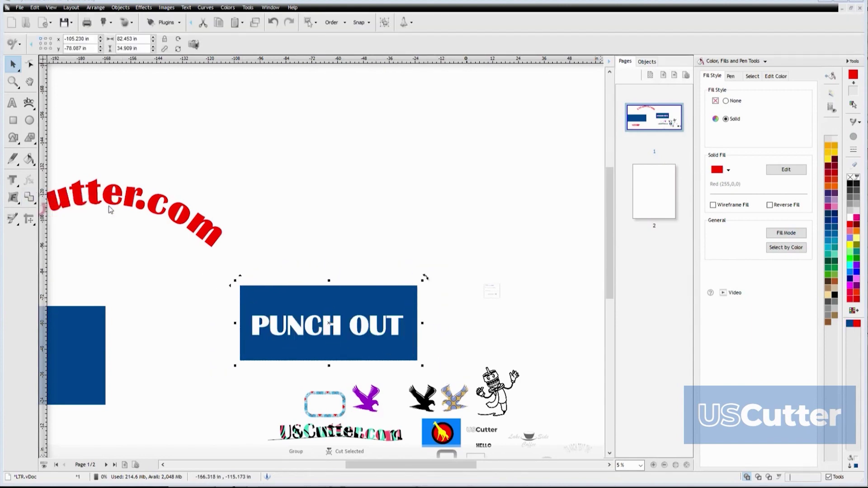
left_click(163, 322)
scroll(162, 375, "down", 1)
Place the red "STAMP" text over the larger blue rectangle and stamp its lettering into the rectangle
scroll(124, 373, "up", 3)
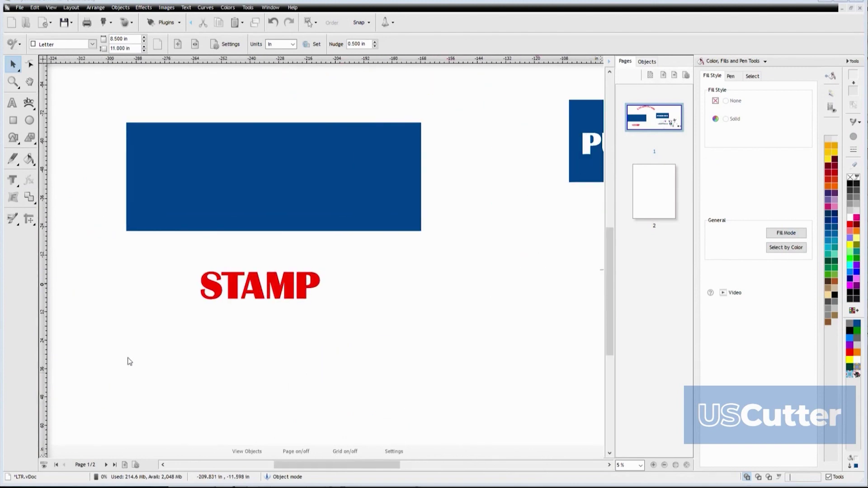
left_click_drag(238, 289, 248, 180)
left_click_drag(104, 102, 497, 288)
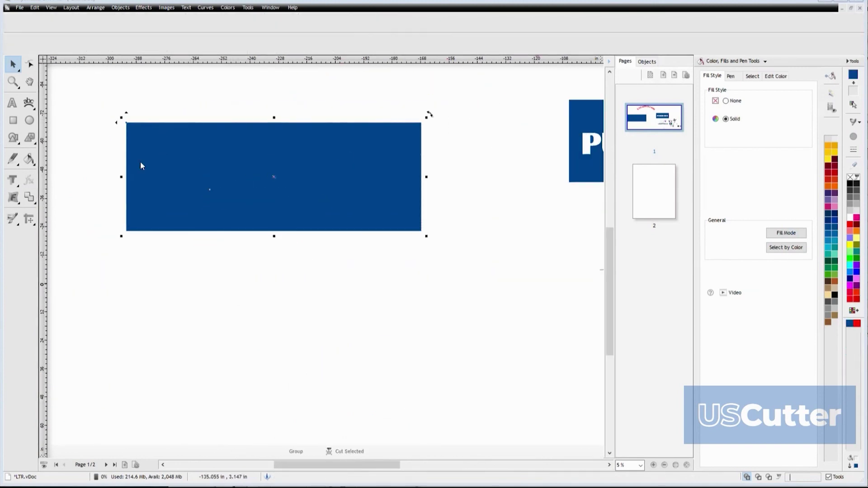
mouse_move(23, 195)
left_click(59, 233)
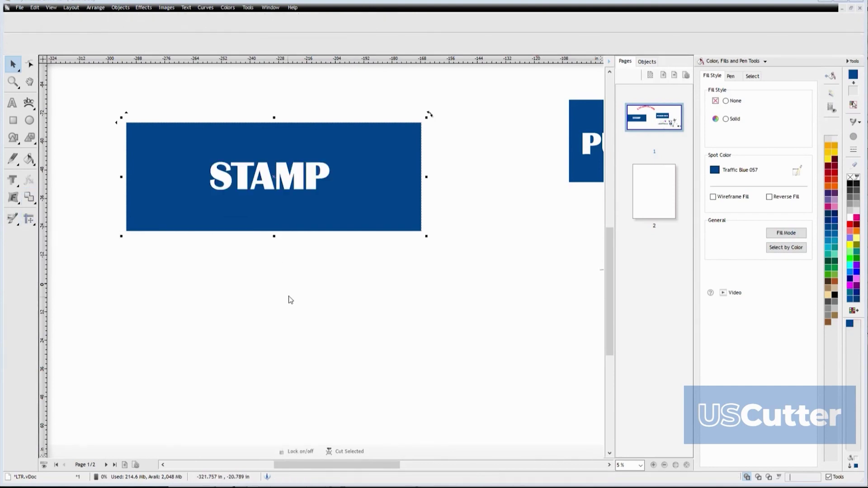
Move the "PUNCH OUT" rectangle directly beneath the "STAMP" rectangle
scroll(316, 264, "down", 2)
left_click_drag(516, 185, 291, 262)
scroll(525, 266, "down", 1)
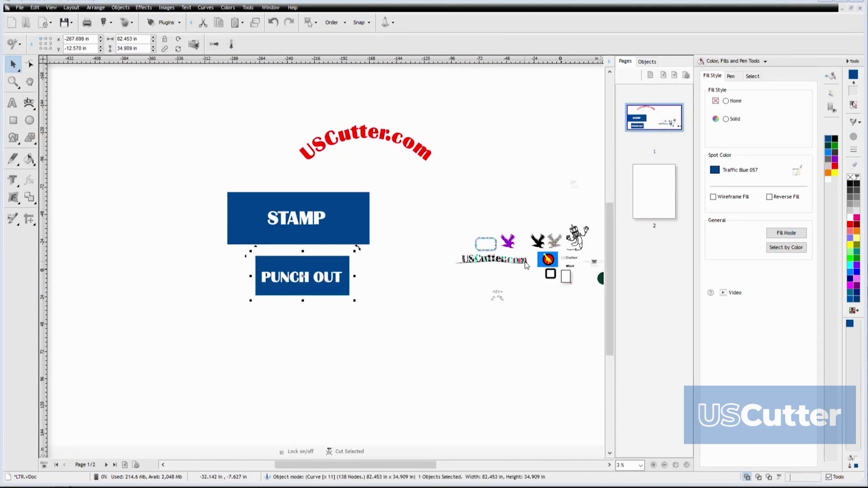
Duplicate the purple eagle and place the copy above the original
scroll(471, 268, "up", 1)
scroll(416, 270, "right", 5)
scroll(76, 276, "up", 1)
scroll(262, 247, "left", 5)
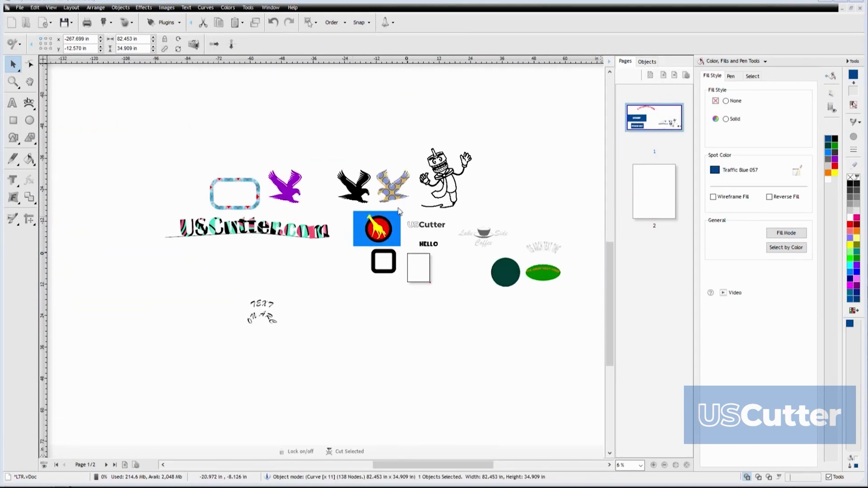
scroll(61, 194, "down", 1)
scroll(61, 189, "up", 1)
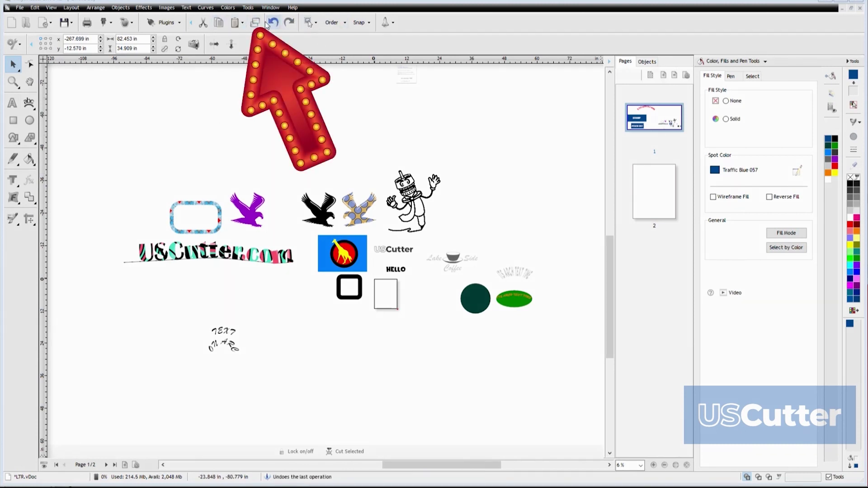
left_click(247, 217)
left_click(255, 22)
left_click_drag(247, 209, 266, 145)
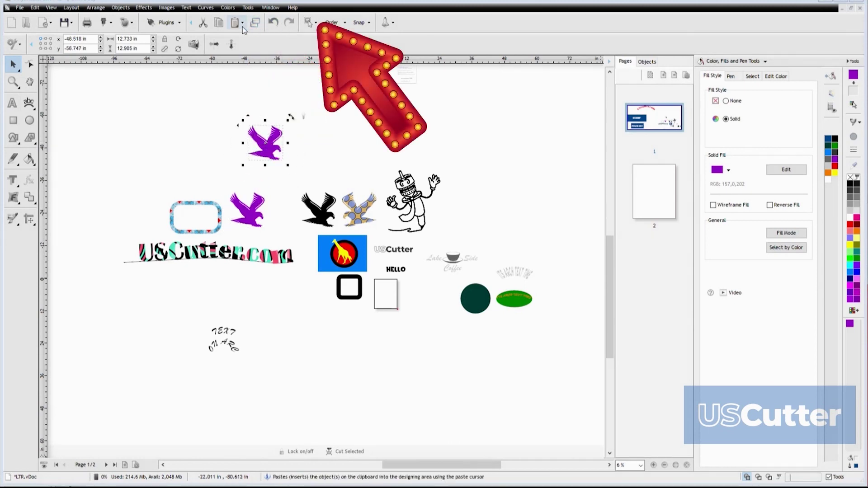
left_click(254, 23)
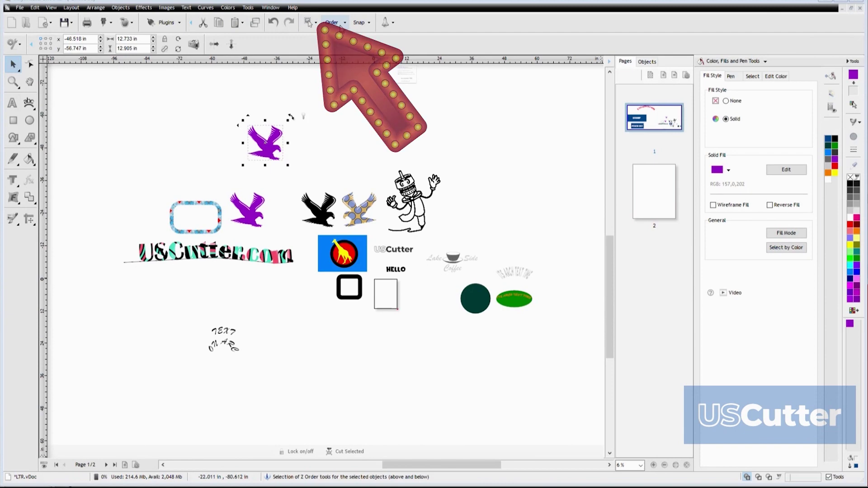
Review the selection options, select all objects in the document, and clear the selection
left_click(315, 25)
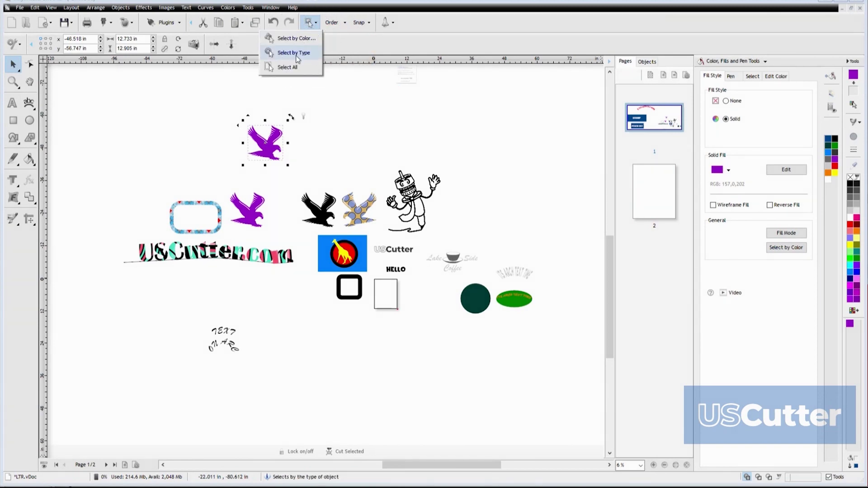
left_click(132, 109)
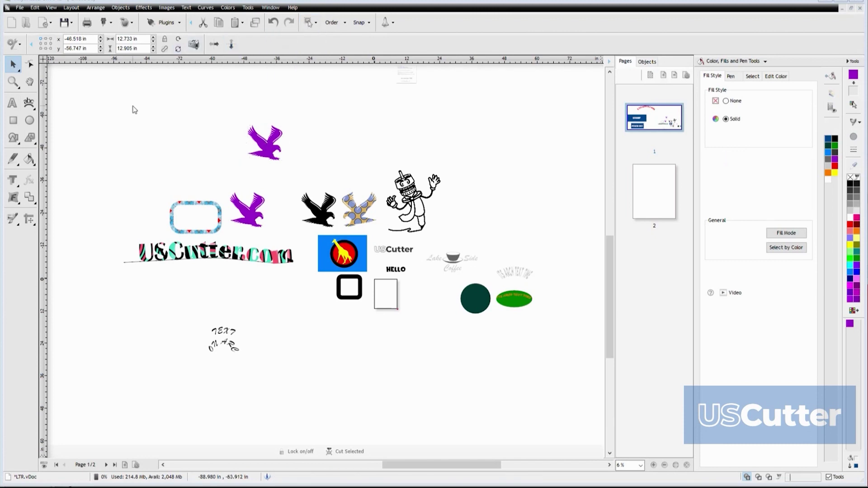
left_click(316, 22)
left_click(279, 67)
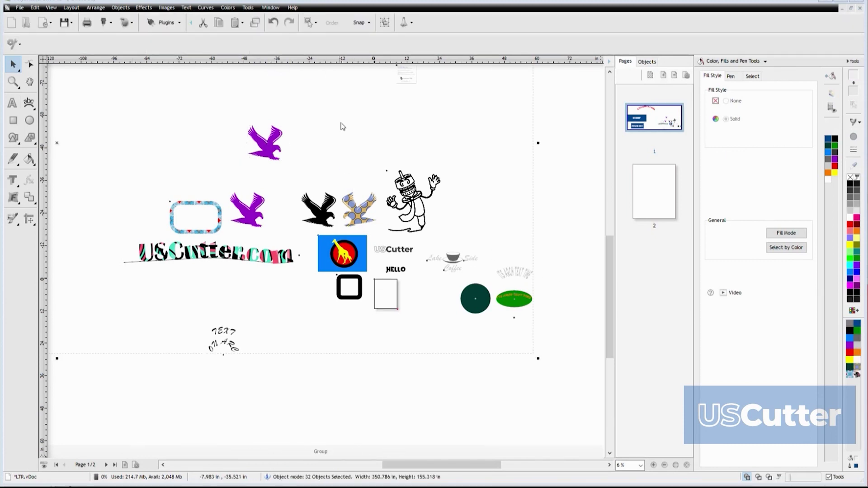
left_click(259, 270)
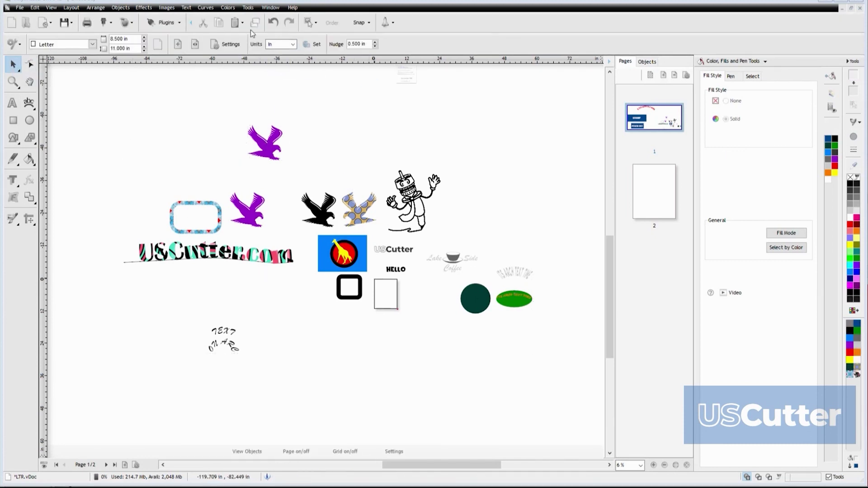
Look over the available plugins with nothing selected and with the upper purple eagle selected
left_click(168, 23)
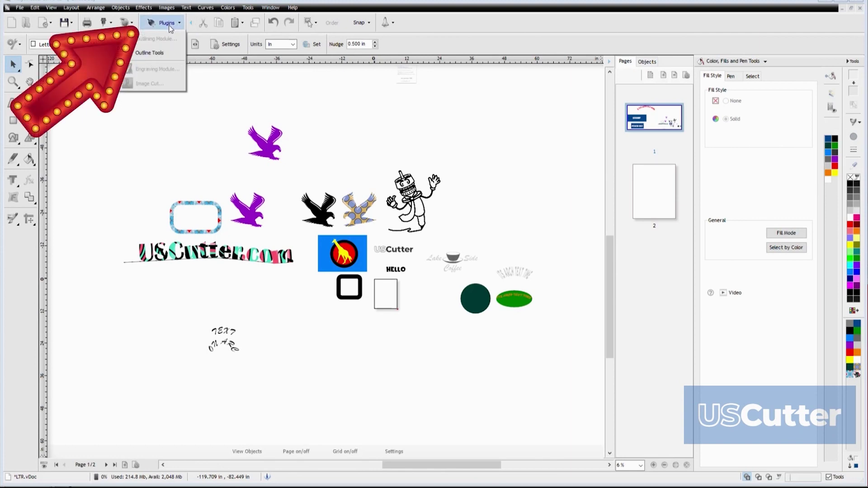
left_click(262, 143)
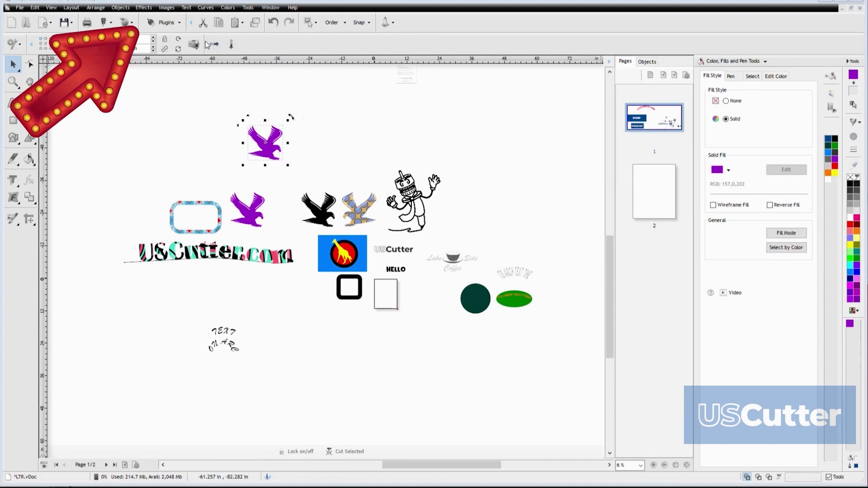
left_click(168, 22)
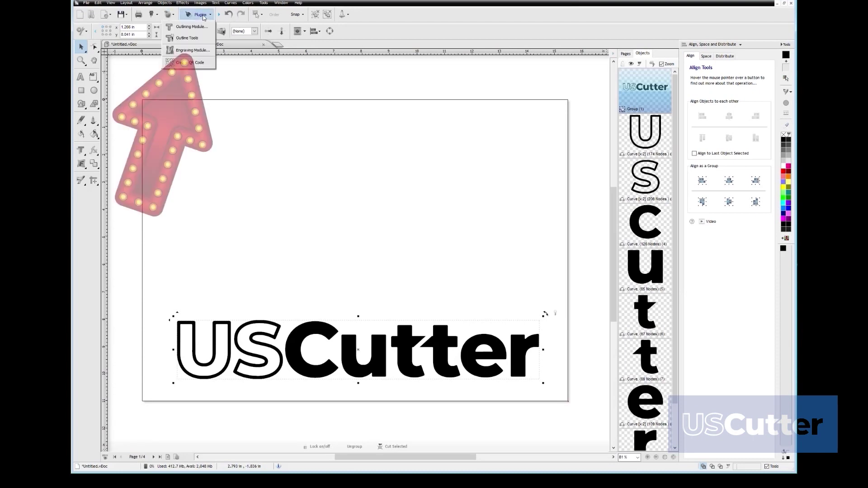
Open the Engraving Module for the USCutter logo and enlarge the Create Engraving Fill window
left_click(193, 50)
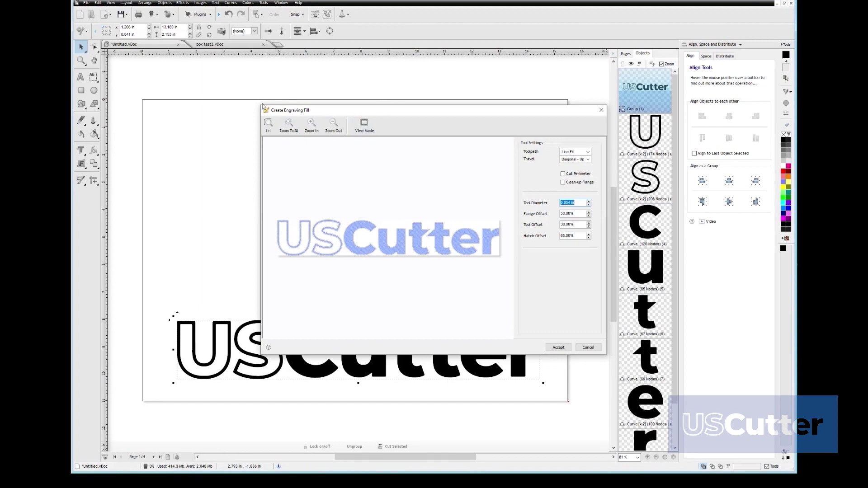
left_click_drag(261, 104, 84, 18)
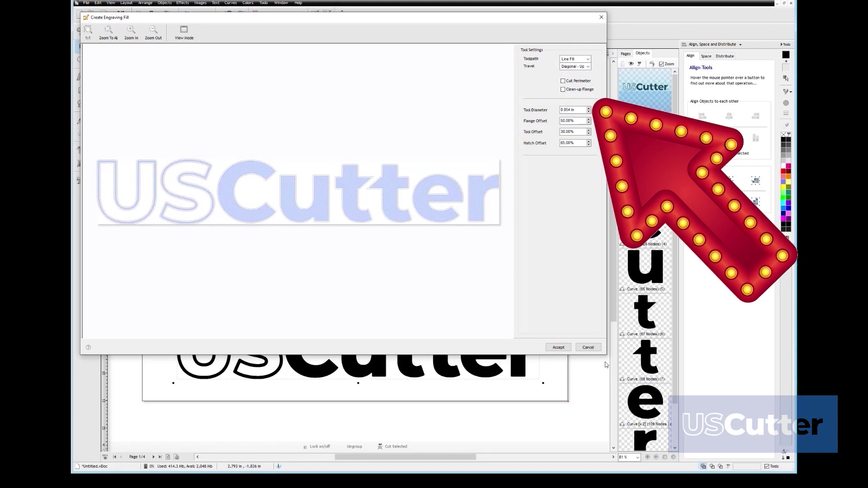
left_click_drag(607, 355, 737, 447)
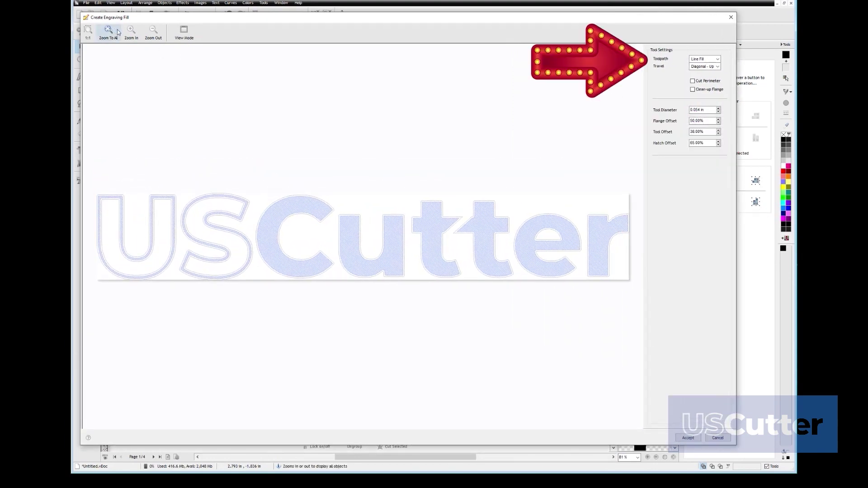
Set the engraving Travel to Horizontal and compare the S-Sweep and Line Fill toolpaths on the lettering
scroll(242, 177, "up", 5)
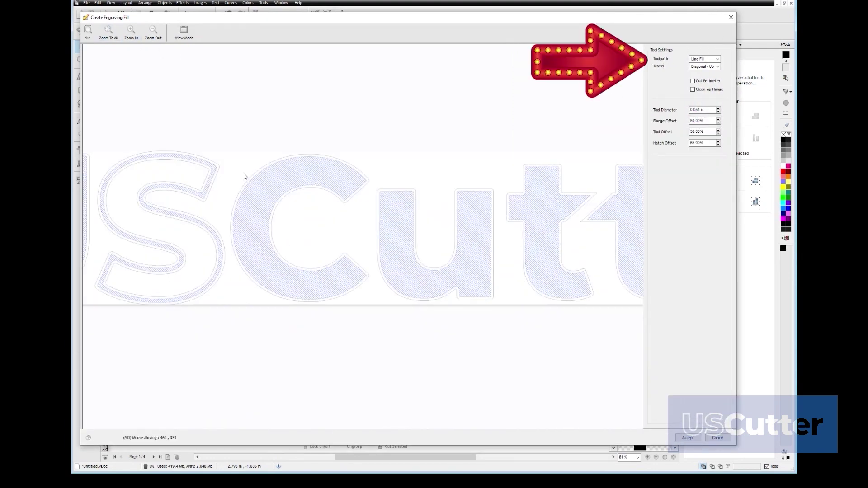
left_click(704, 66)
left_click(702, 73)
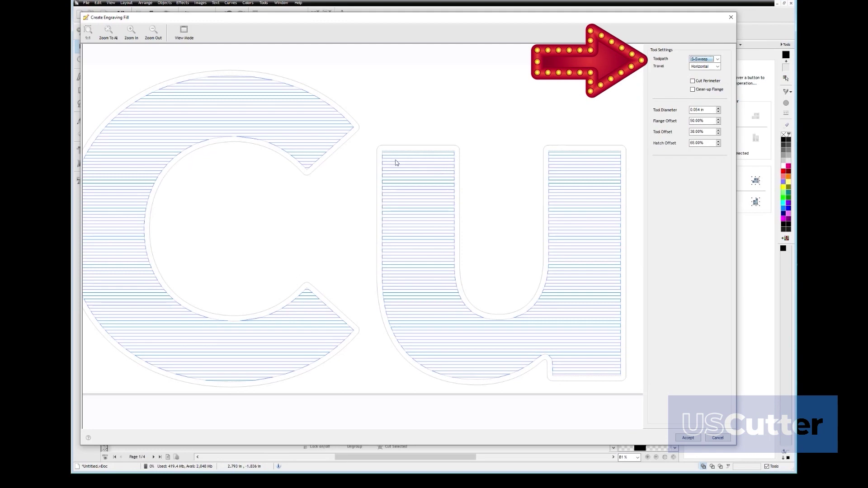
scroll(314, 265, "down", 3)
scroll(473, 154, "up", 5)
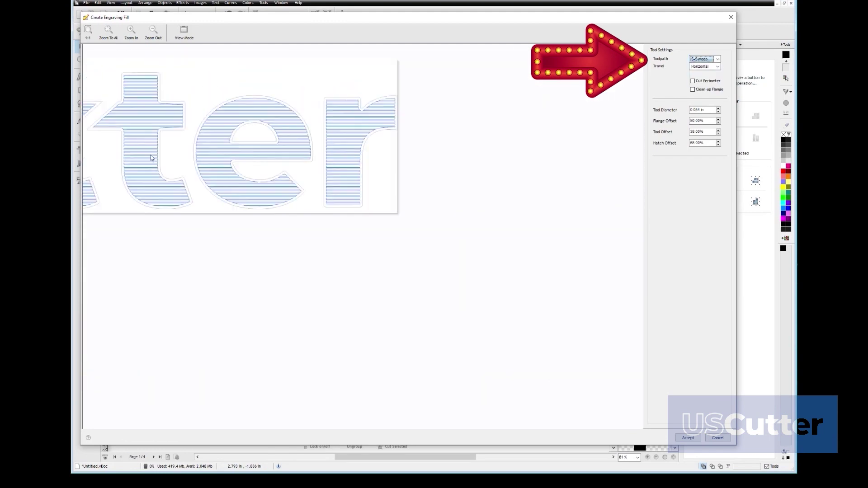
scroll(452, 226, "down", 2)
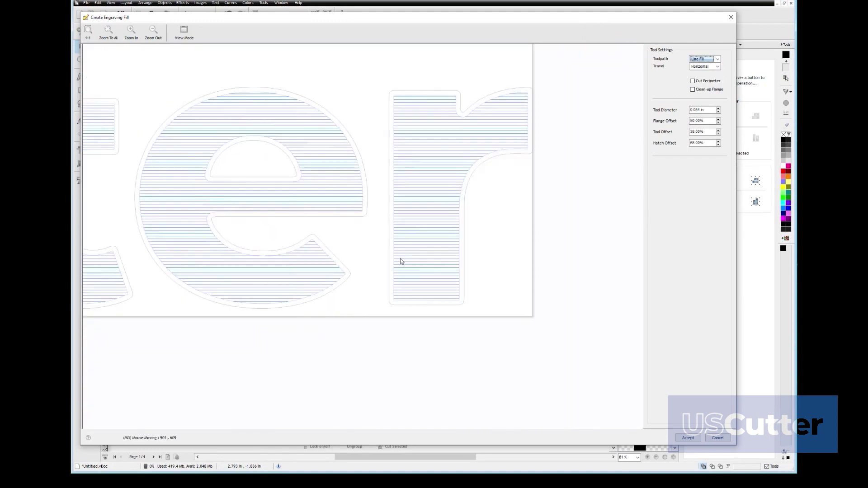
Switch the toolpath to Island Fill and set the Tool Diameter to 0.015 in, checking the fill lines up close
scroll(333, 265, "left", 10)
key("Down")
scroll(331, 220, "right", 5)
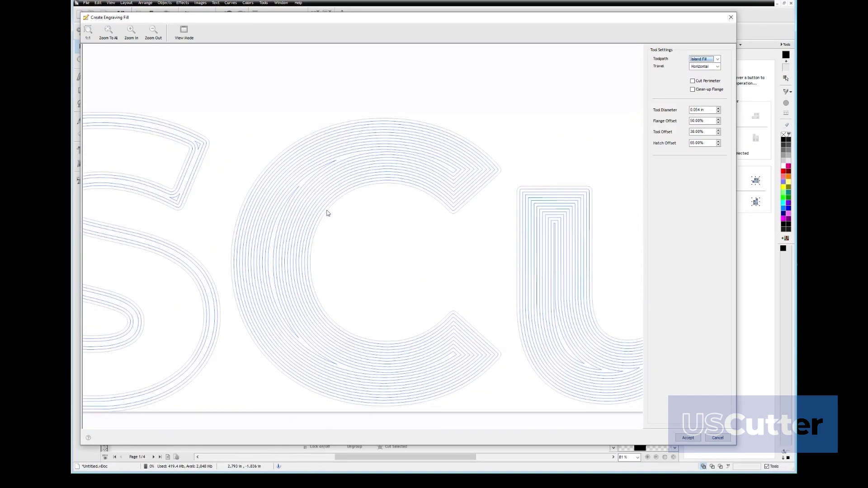
left_click(718, 111)
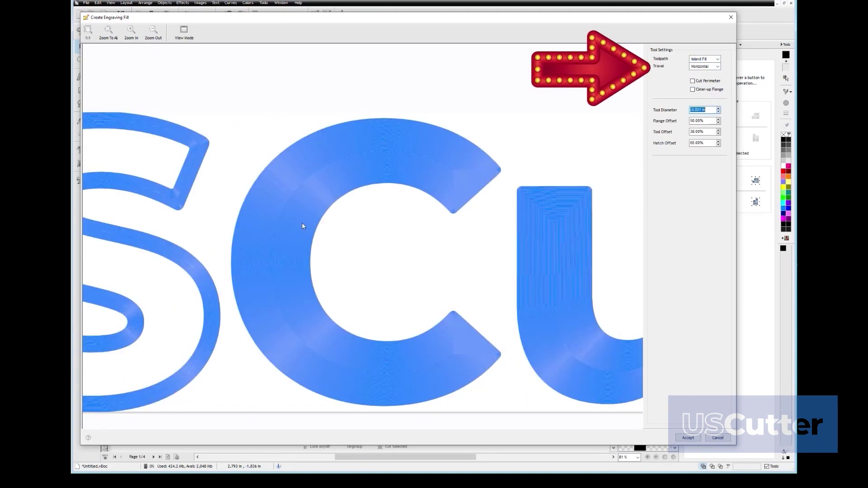
left_click(718, 112)
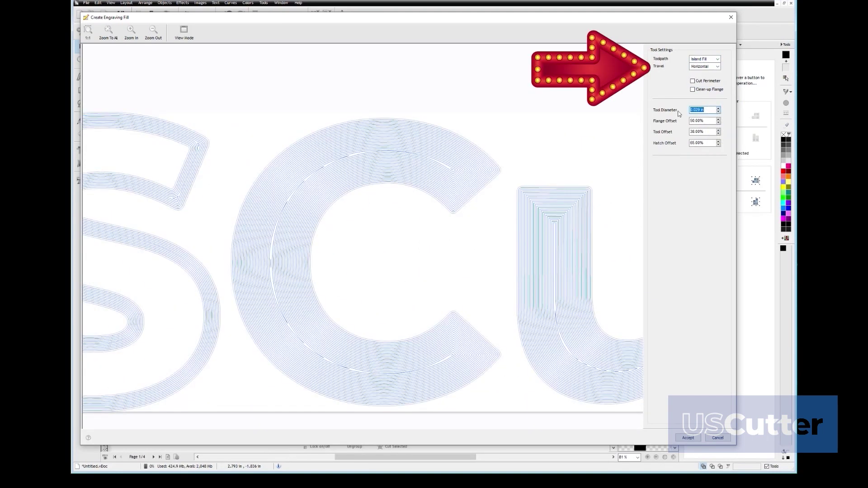
scroll(380, 372, "up", 8)
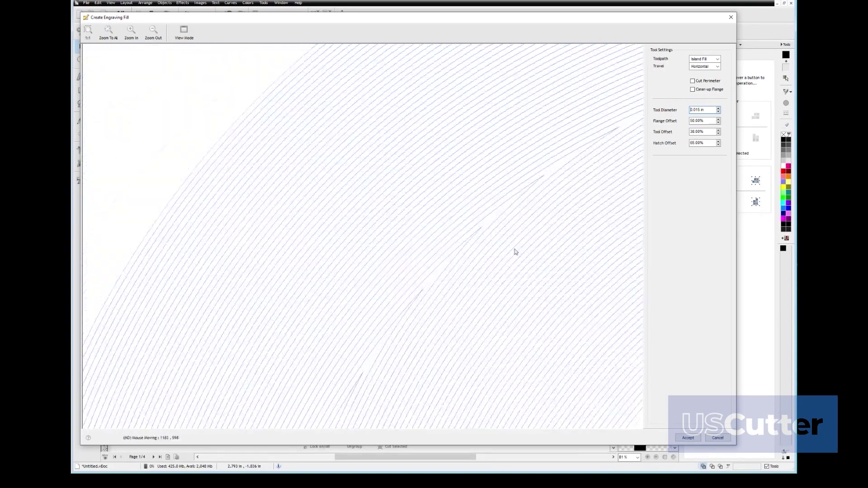
Try the S-Sweep toolpath with Diagonal - Up travel, with Clean-up Flange and Cut Perimeter turned on
scroll(310, 188, "down", 5)
scroll(452, 159, "up", 5)
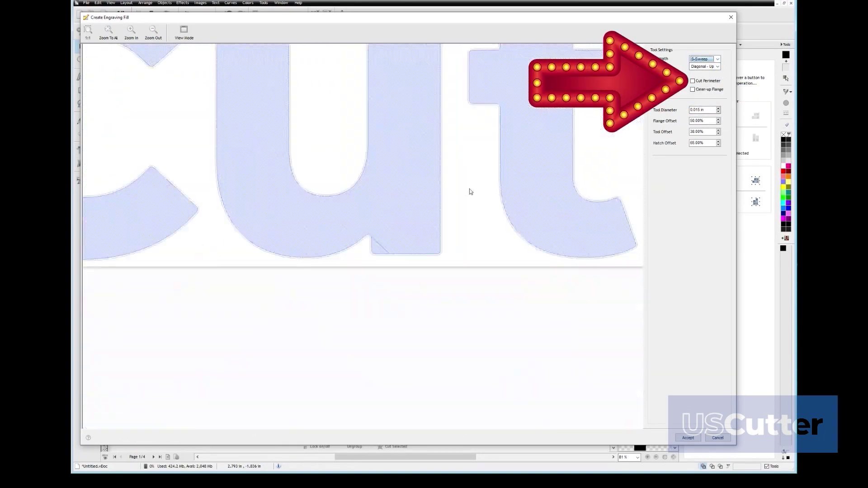
left_click(692, 90)
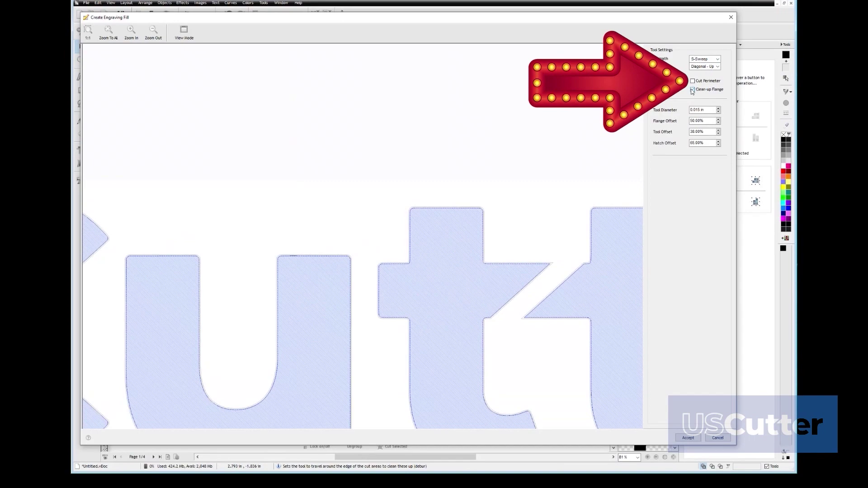
left_click(693, 81)
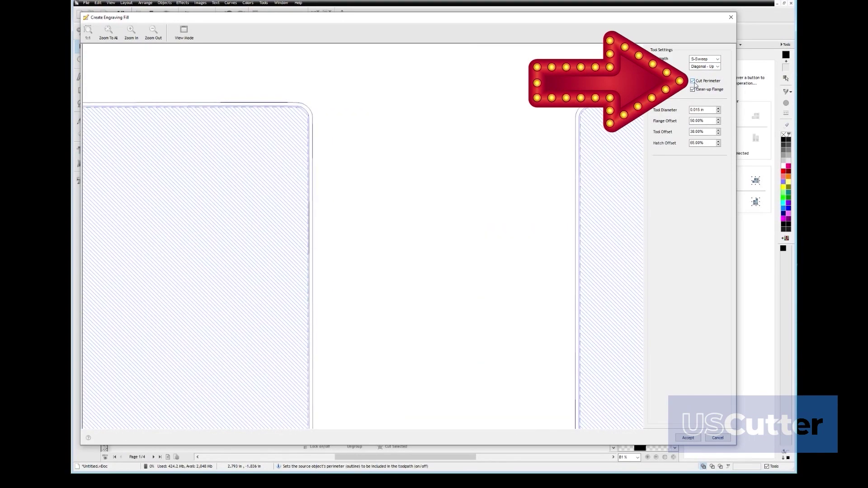
Preview the Island Fill toolpath, and set the engraving to Line Fill with Horizontal travel
left_click(717, 59)
left_click(701, 74)
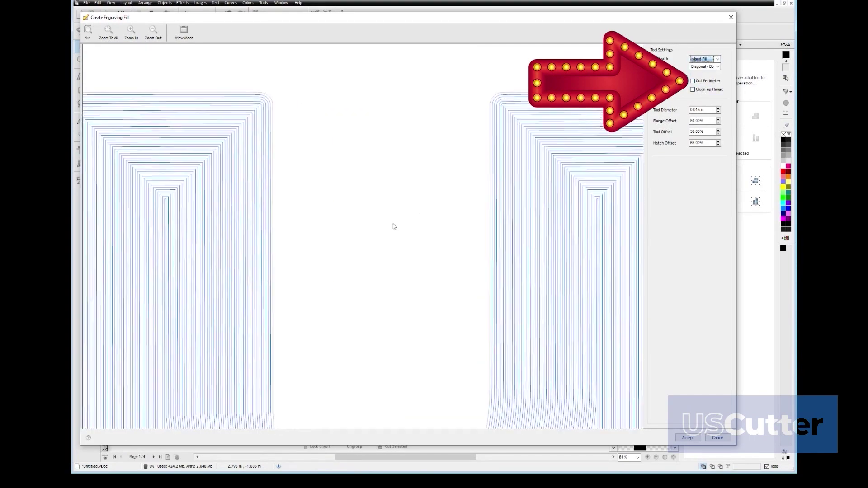
left_click(718, 59)
left_click(700, 64)
left_click(718, 67)
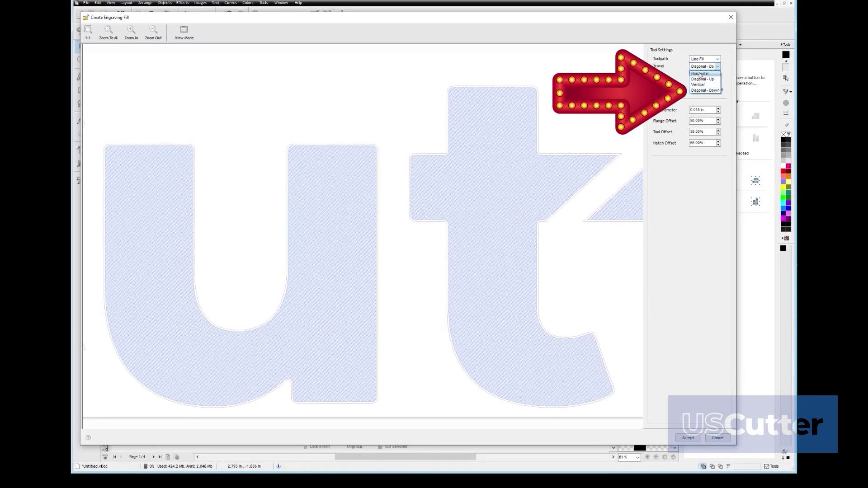
left_click(700, 74)
Adjust the Tool Diameter to 0.025 in and turn on Clean-up Flange
left_click(712, 110)
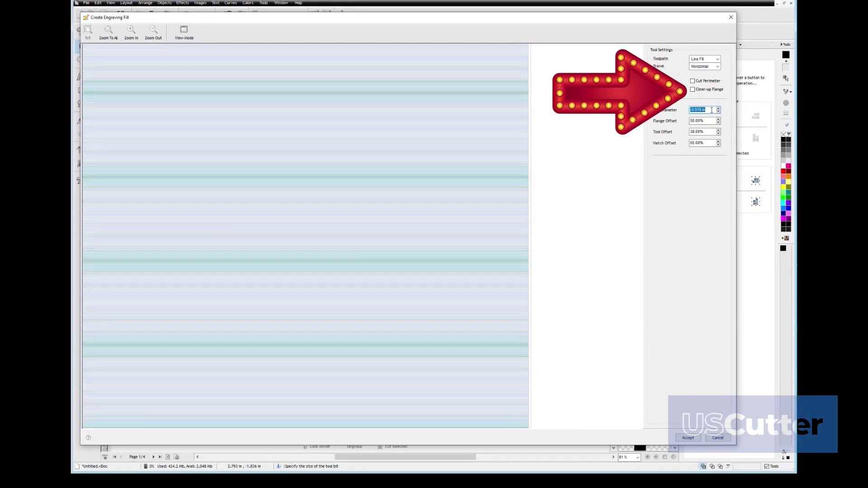
key("Up")
type("10")
key("Return")
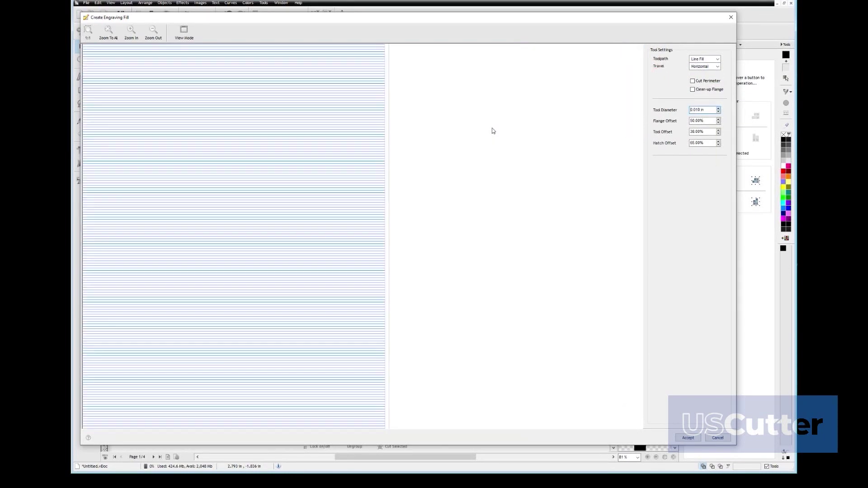
key("Up")
left_click(693, 90)
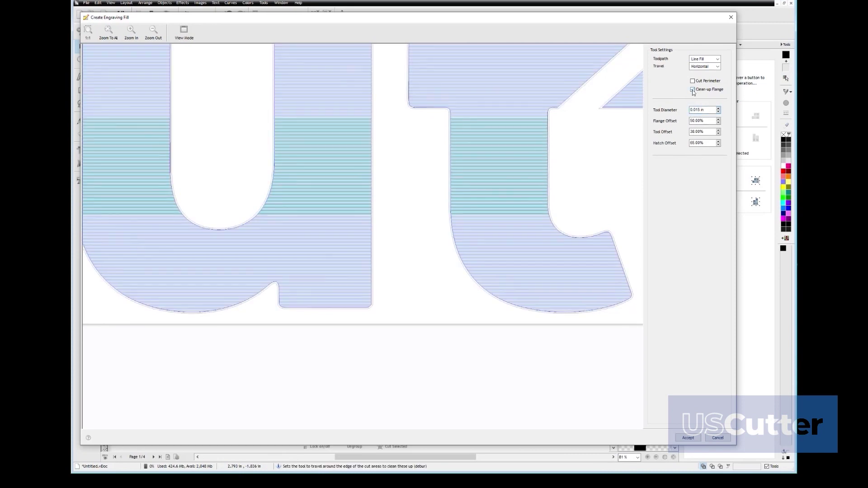
key("Up")
key("Up")
Set the Flange Offset to 47%, Tool Offset to 35% and Hatch Offset to 62%, and turn on Cut Perimeter
left_click(718, 122)
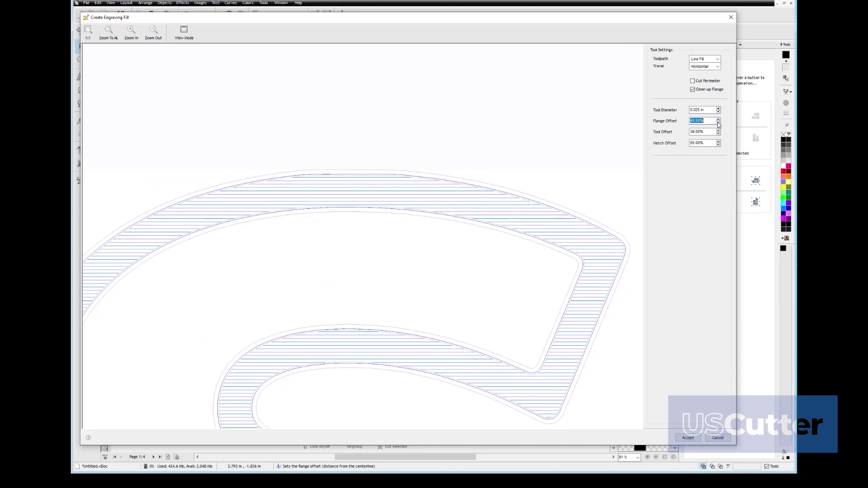
left_click(718, 134)
left_click(718, 134)
left_click(718, 134)
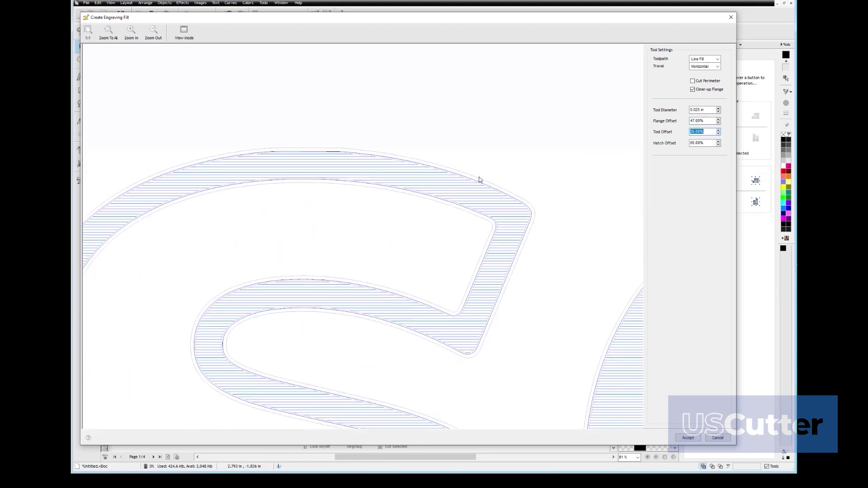
left_click(719, 145)
left_click(719, 144)
left_click(718, 145)
left_click(692, 80)
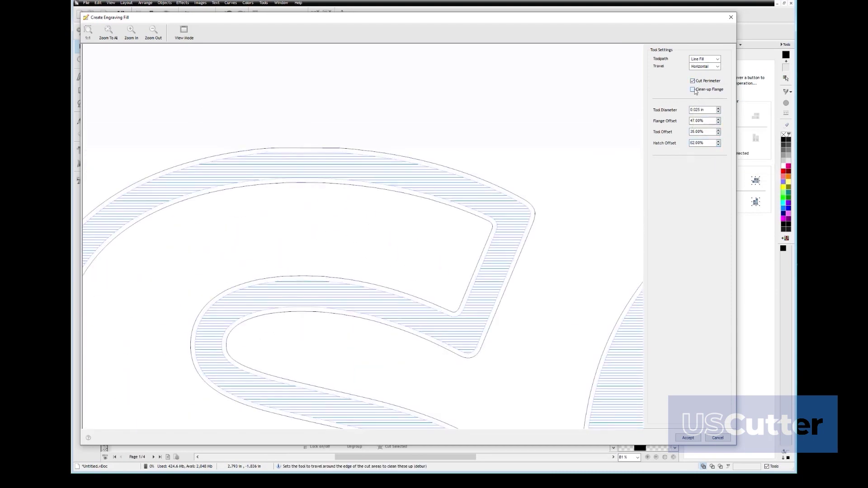
Examine the engraving fill preview across the USCutter lettering, both up close and as a whole
scroll(503, 103, "down", 4)
left_click_drag(307, 72, 606, 369)
left_click_drag(536, 336, 454, 242)
scroll(422, 267, "up", 4)
mouse_move(422, 266)
left_mouse_down()
mouse_move(384, 279)
mouse_move(262, 134)
left_mouse_up()
scroll(299, 174, "up", 3)
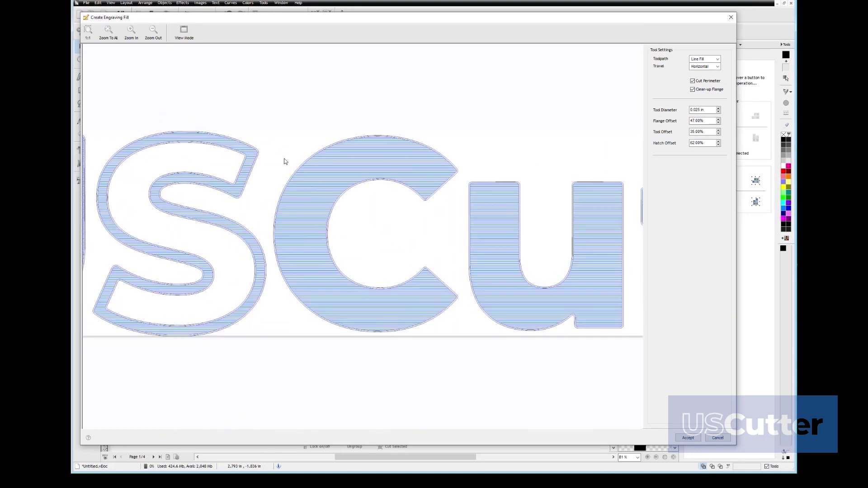
scroll(318, 197, "down", 3)
left_click_drag(292, 144, 534, 328)
left_click_drag(535, 245, 418, 172)
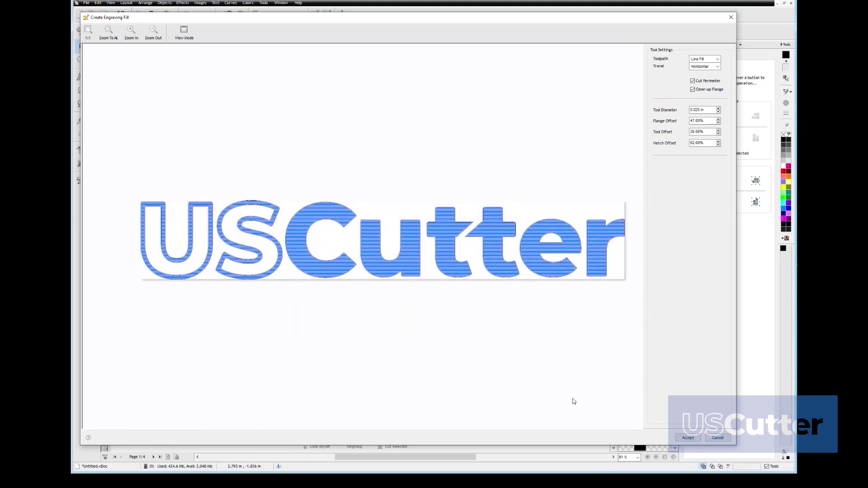
Apply the engraving fill to the USCutter logo and inspect its lines up close and its entry among the objects
left_click(691, 438)
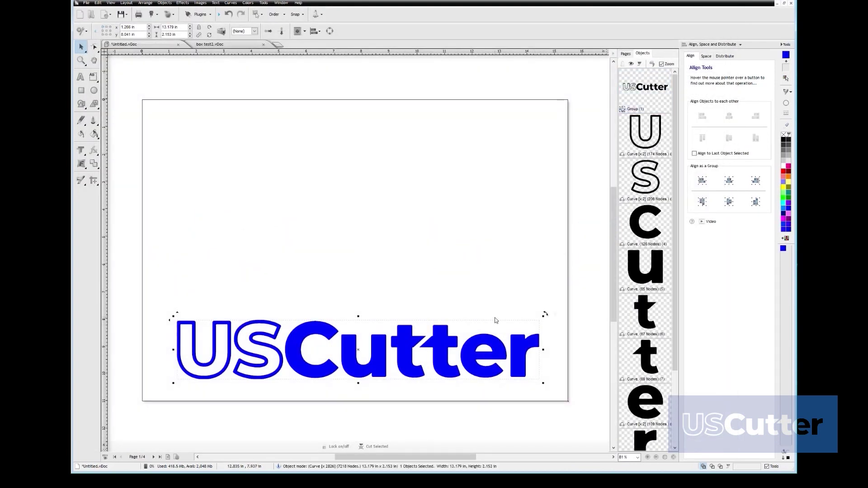
scroll(311, 343, "up", 10)
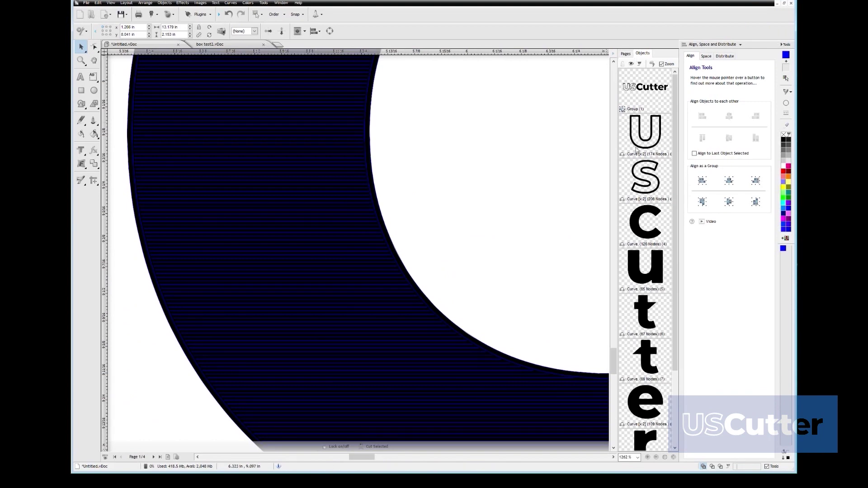
scroll(663, 222, "down", 3)
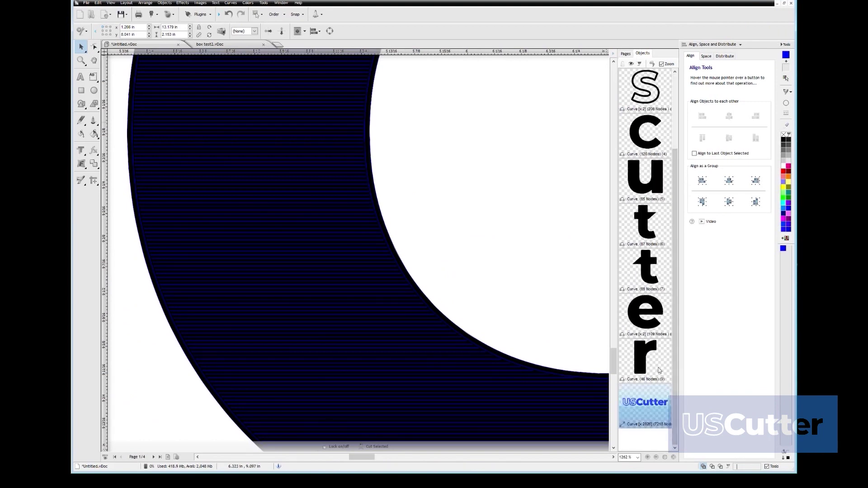
scroll(640, 256, "up", 2)
scroll(640, 257, "down", 2)
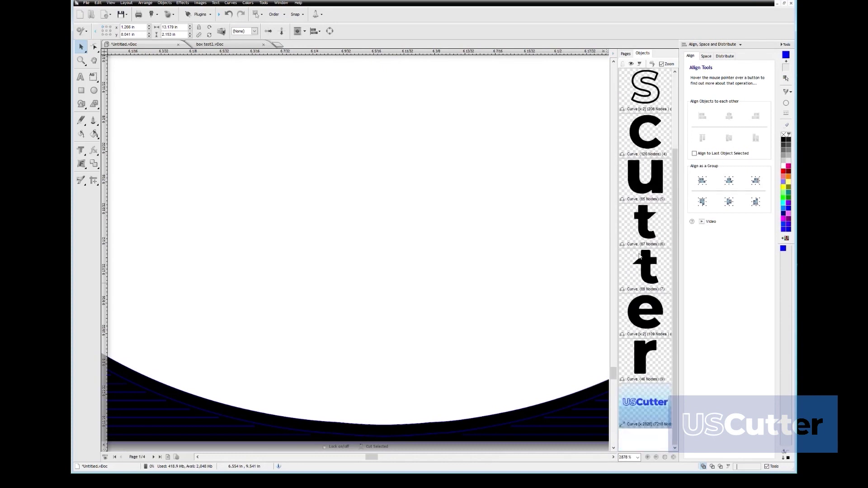